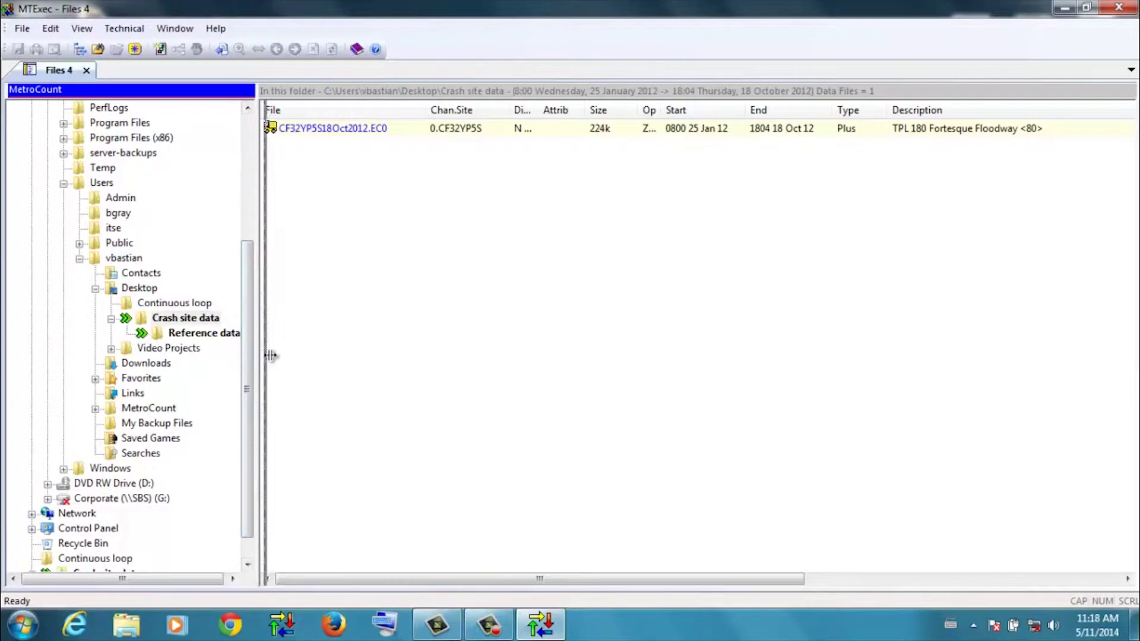
Step: Widen the folder tree and select CF32YP5S18Oct2012.EC0 in the Crash site data folder
left_click(232, 333)
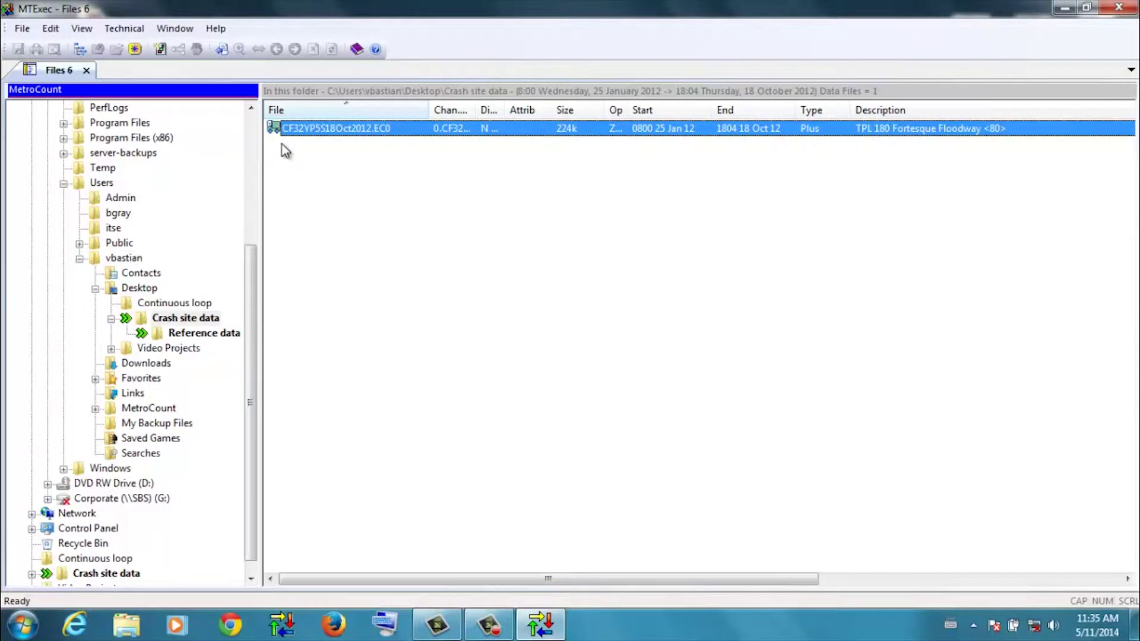
Step: Start a new report on the tagged Crash site data dataset as Weekly Vehicle Counts
left_click(160, 50)
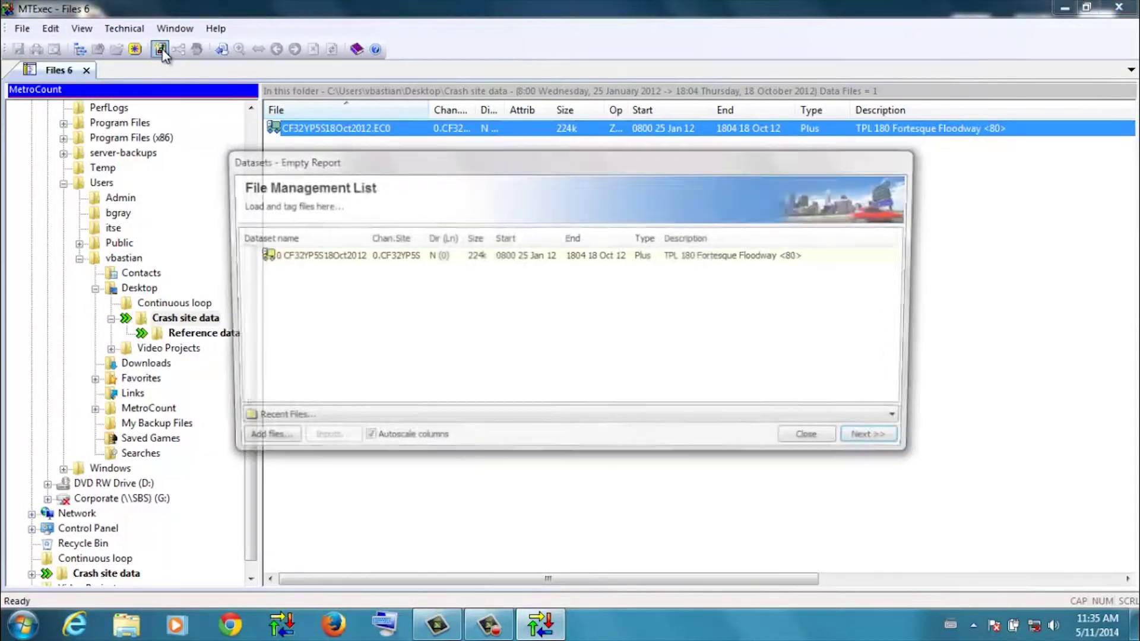
left_click(307, 257)
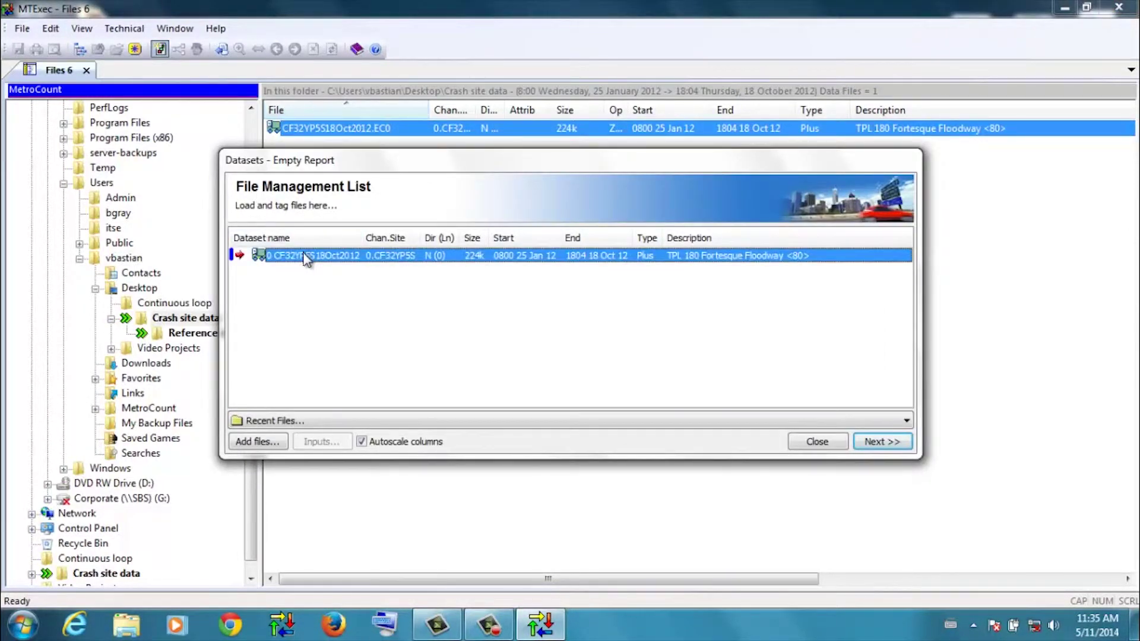
left_click(875, 442)
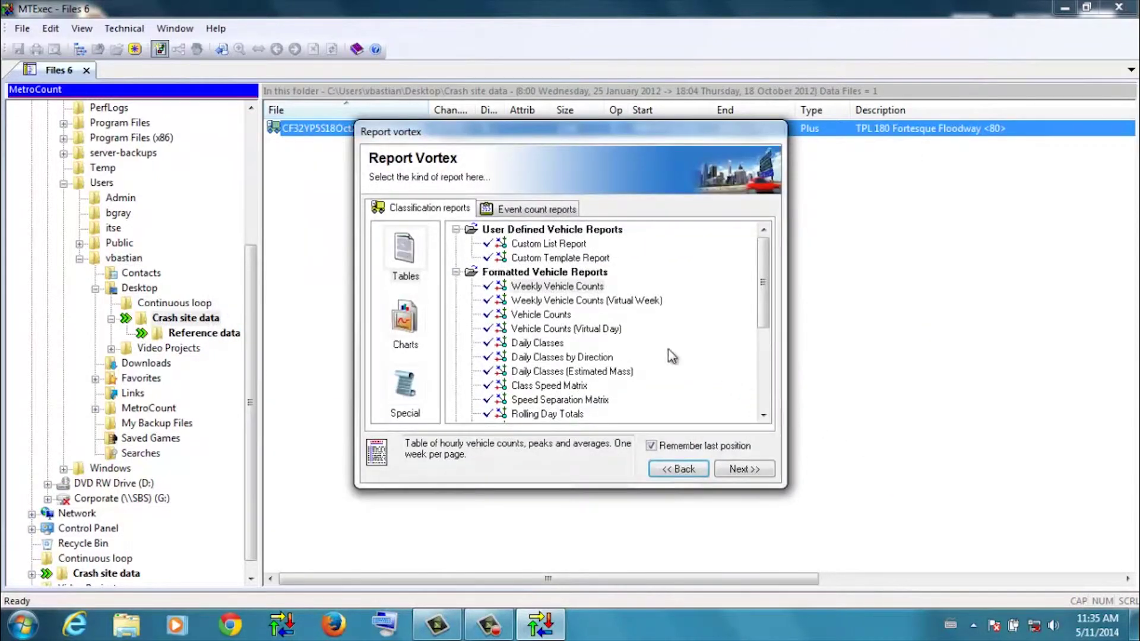
left_click(746, 469)
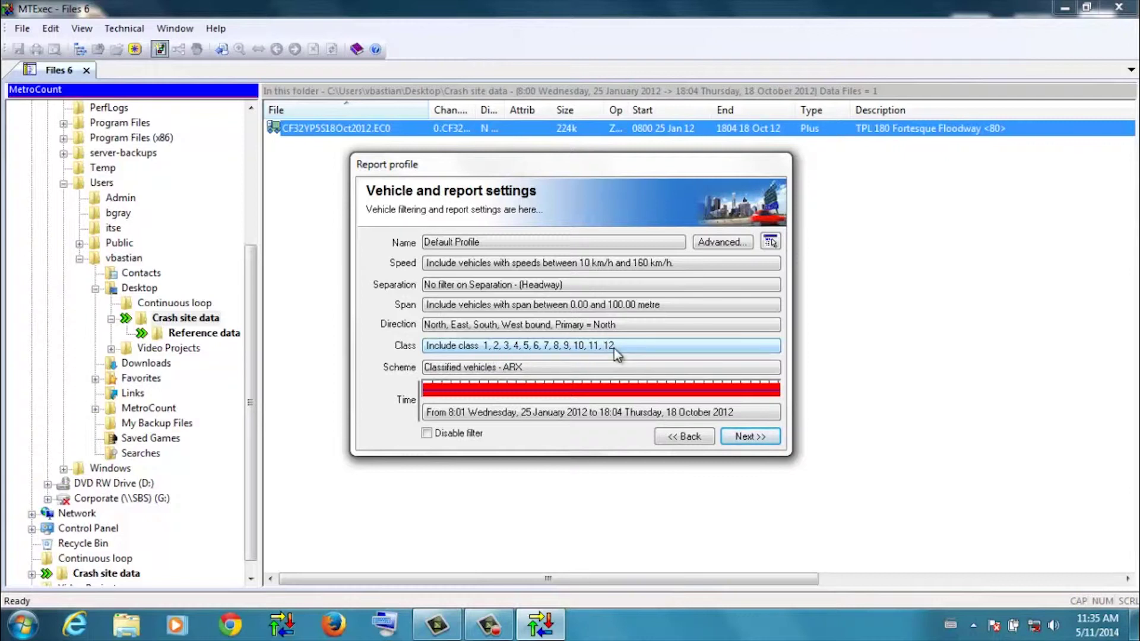
Step: Generate WeeklyVehicle-24 with the Default Profile, browse its tables, and highlight the 20299 in-profile count
key("Return")
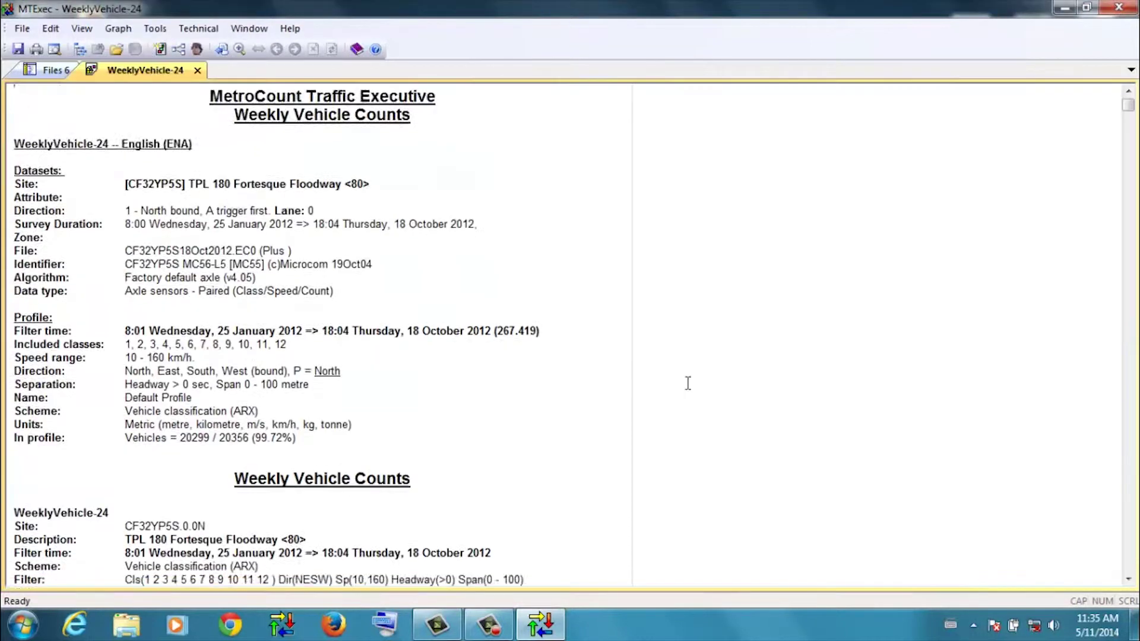
scroll(688, 384, "down", 9)
scroll(688, 383, "down", 1)
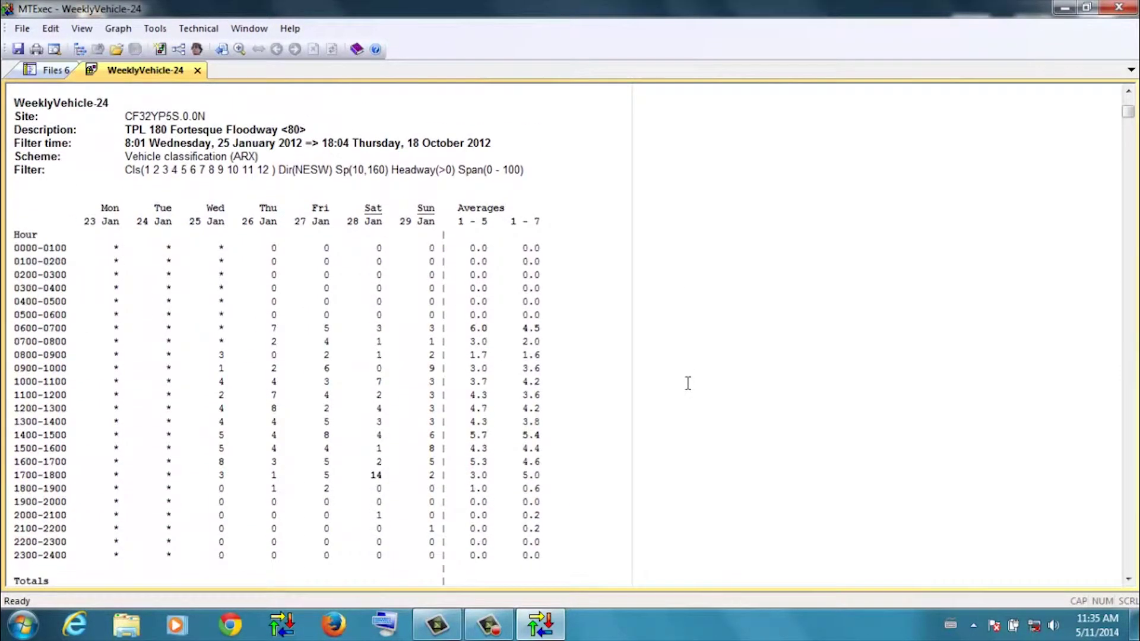
left_click_drag(1130, 116, 1136, 194)
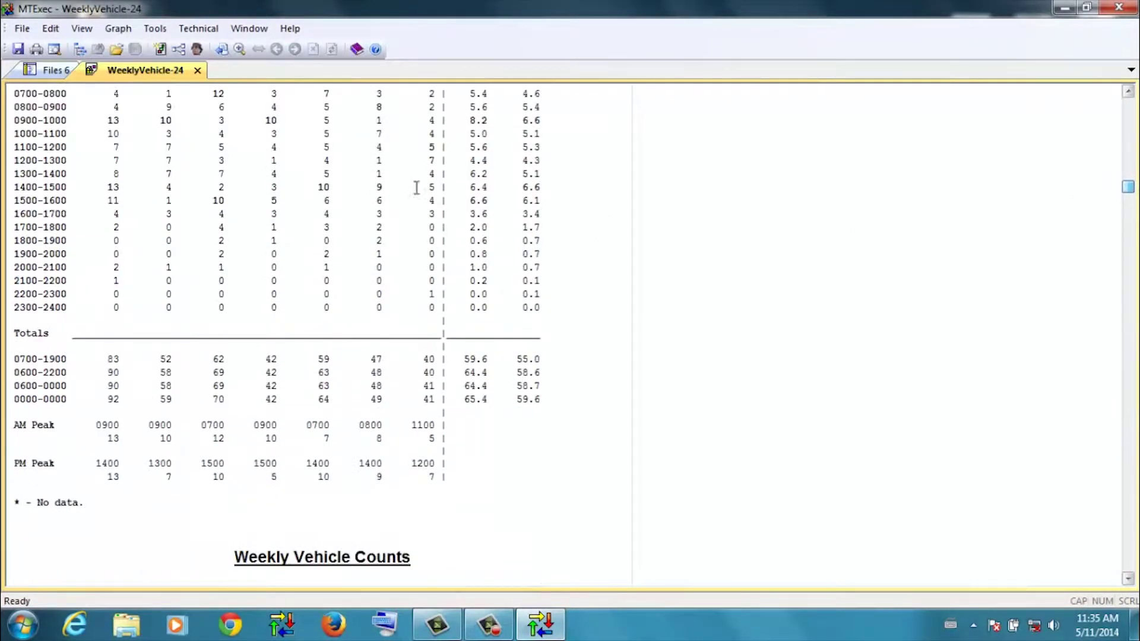
scroll(279, 515, "up", 3)
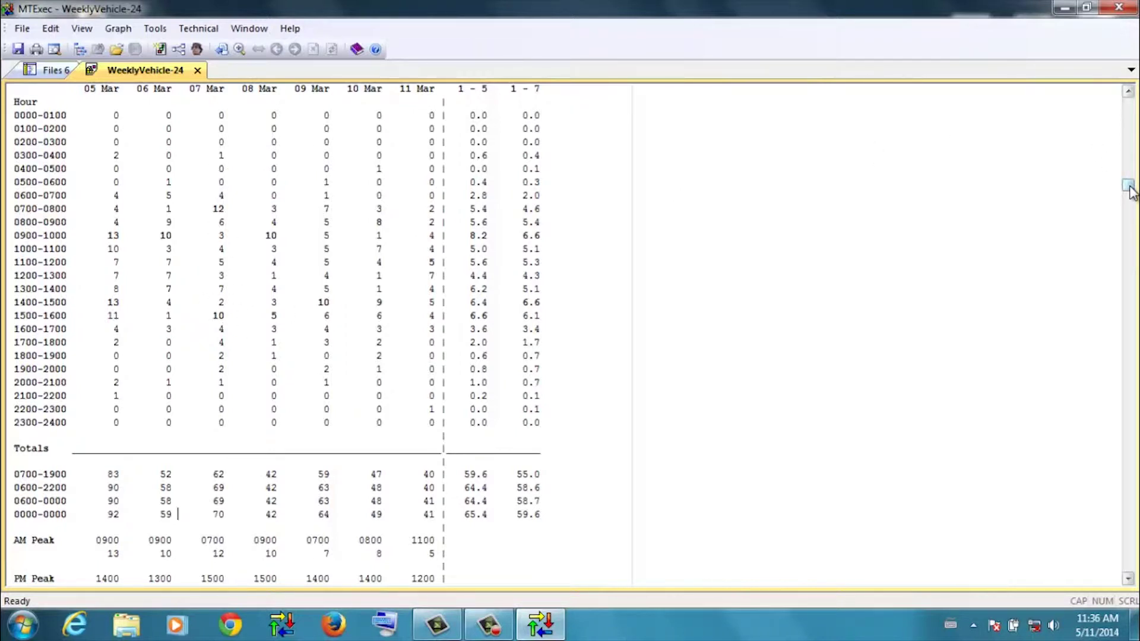
left_click_drag(1135, 193, 1131, 102)
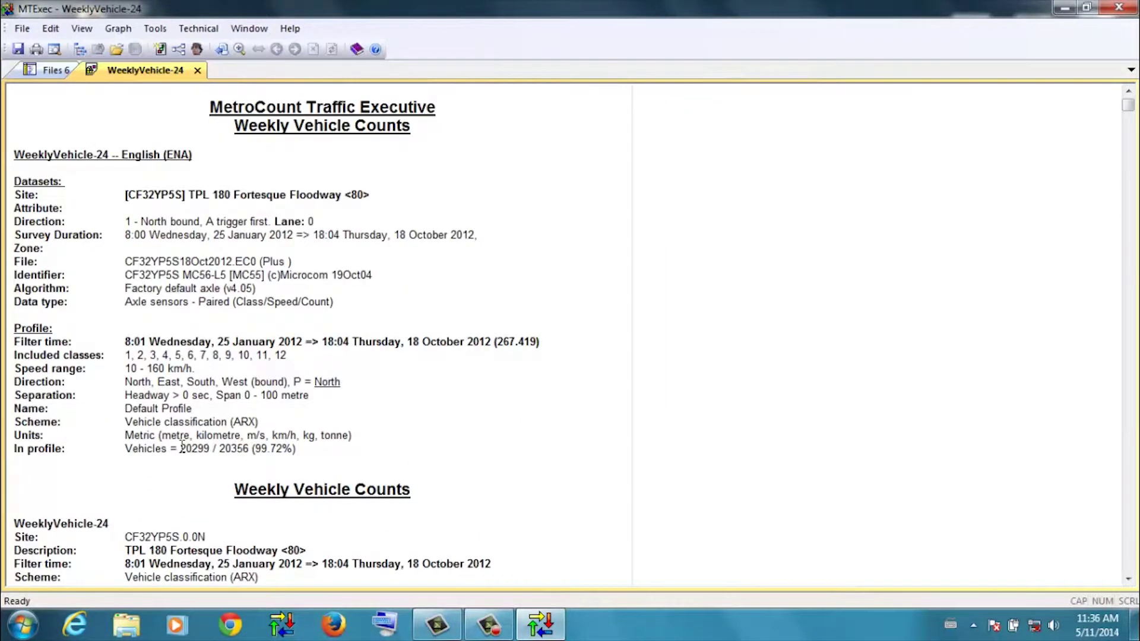
left_click_drag(181, 448, 206, 447)
Step: Select all six Graham Farmer Fwy tunnel files in the Reference data folder
left_click(53, 70)
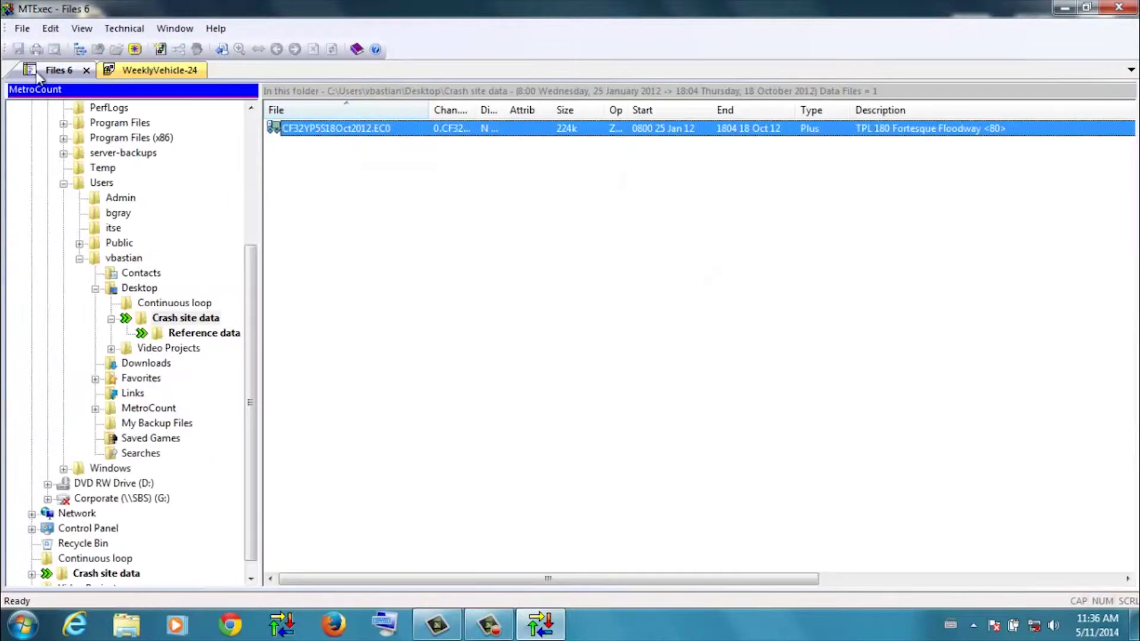
left_click(201, 333)
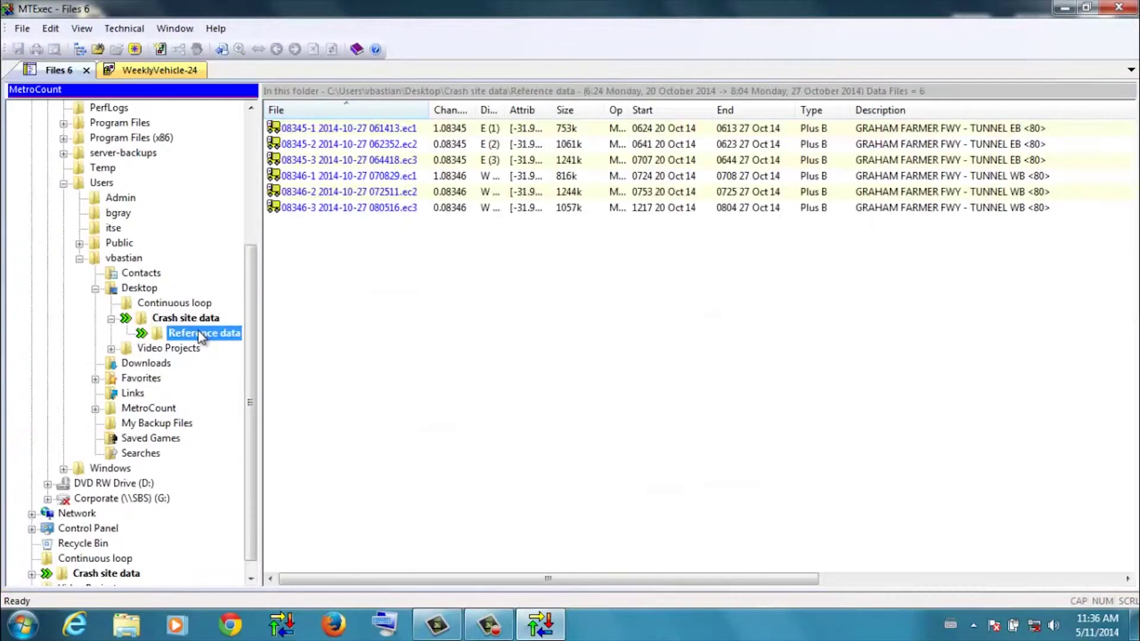
left_click(306, 129)
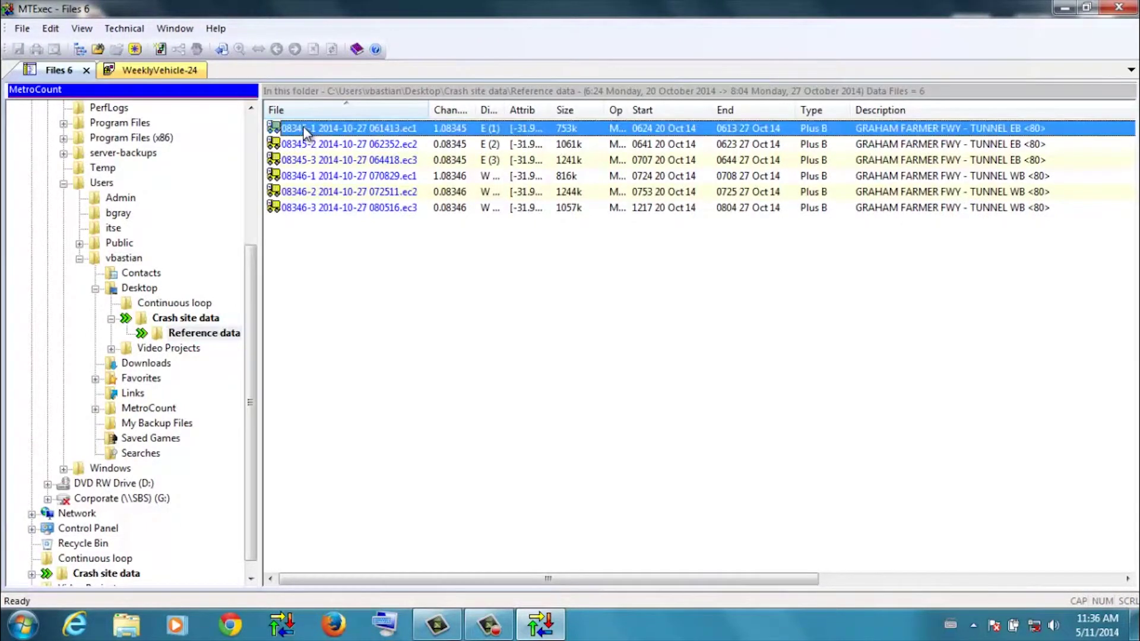
left_click(320, 209, "shift")
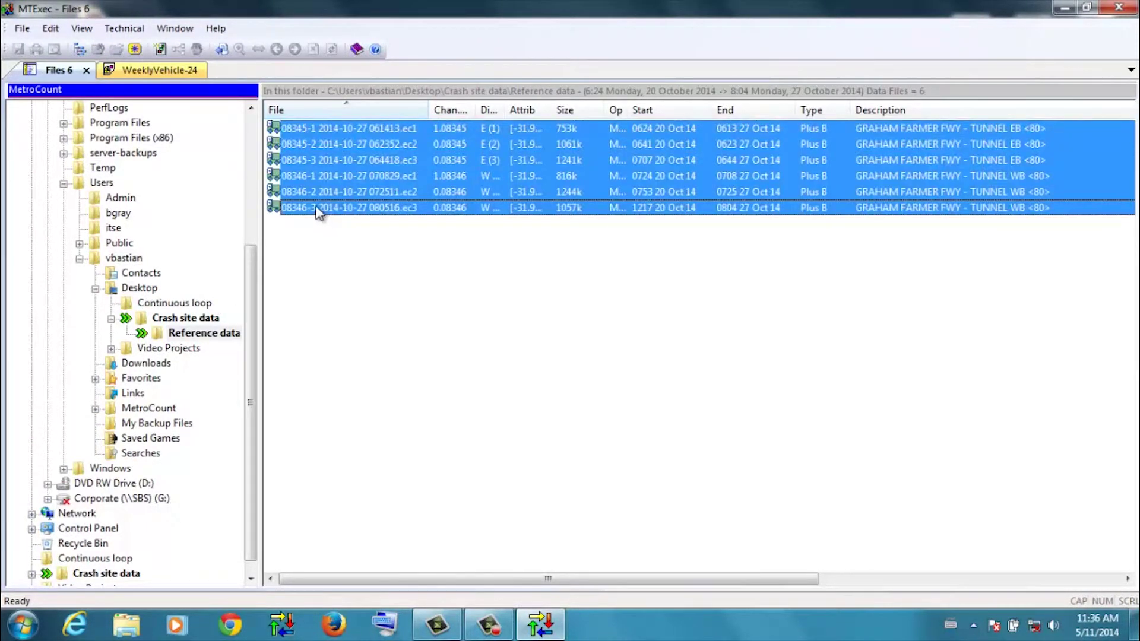
Step: Start a new report and tag all six tunnel datasets in the File Management List
left_click(160, 49)
left_click(502, 350)
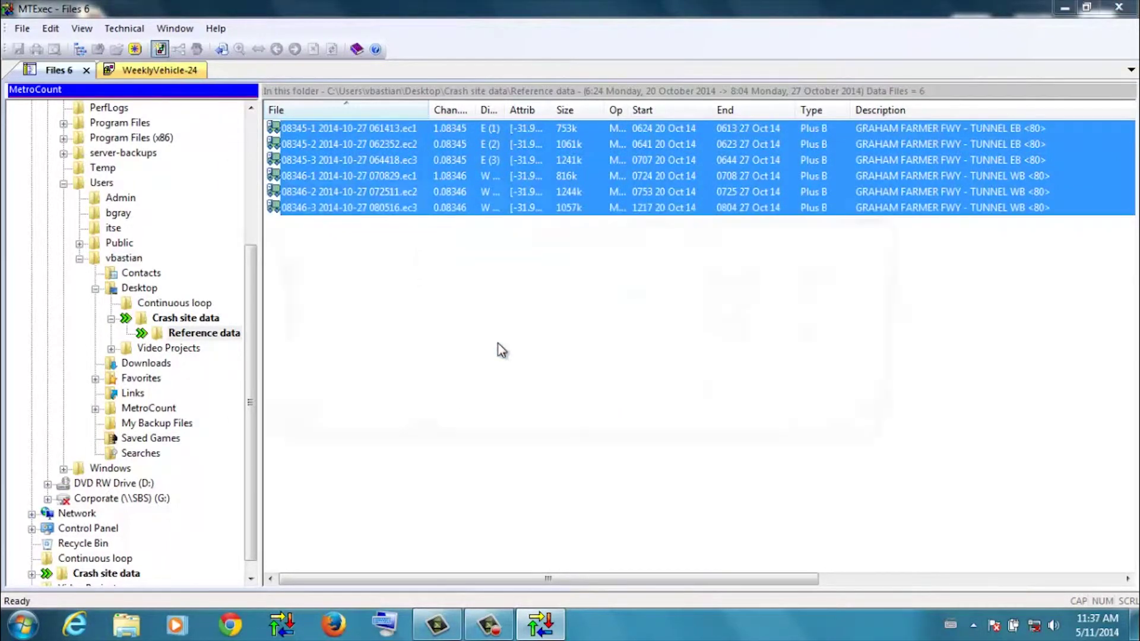
left_click(277, 268)
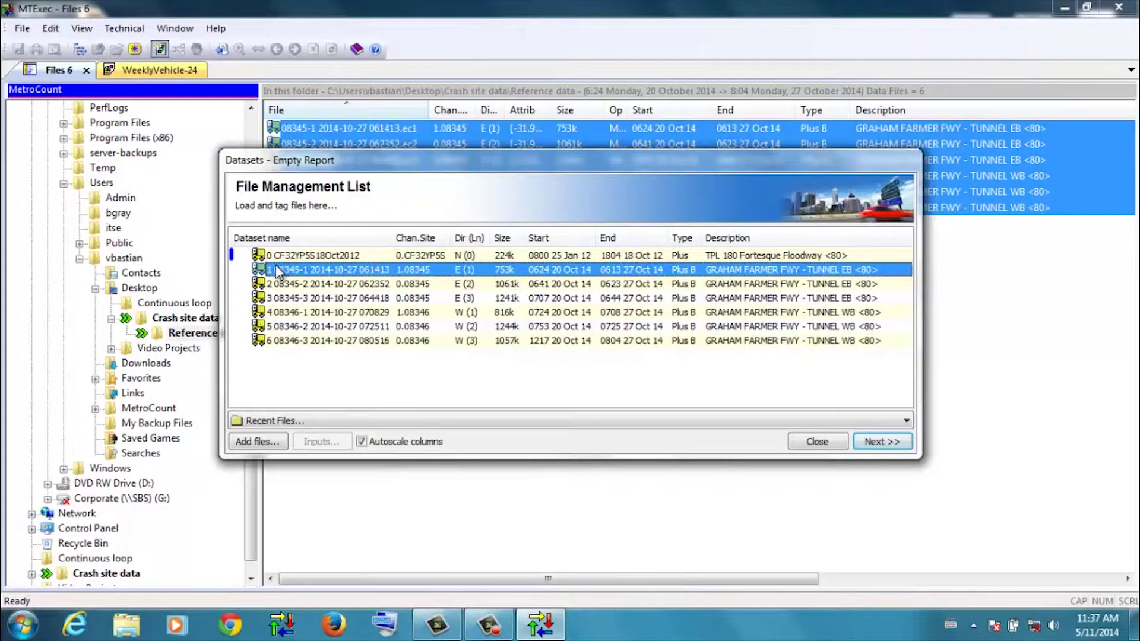
left_click(311, 340, "shift")
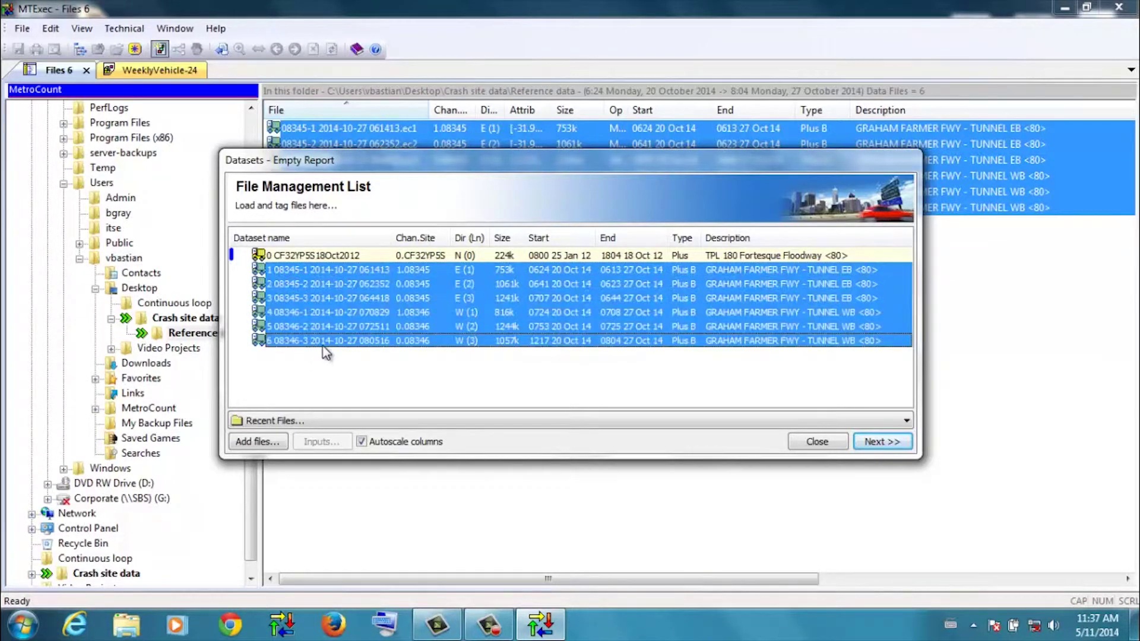
right_click(510, 315)
left_click(547, 326)
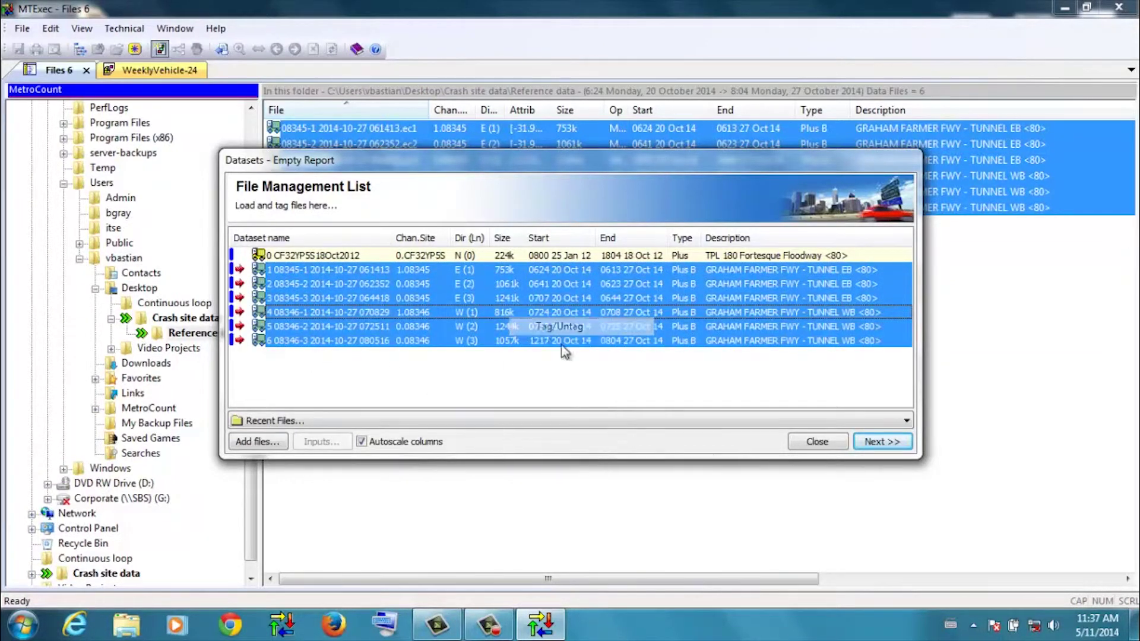
Step: Choose Weekly Vehicle Counts and generate it with the default profile
left_click(882, 442)
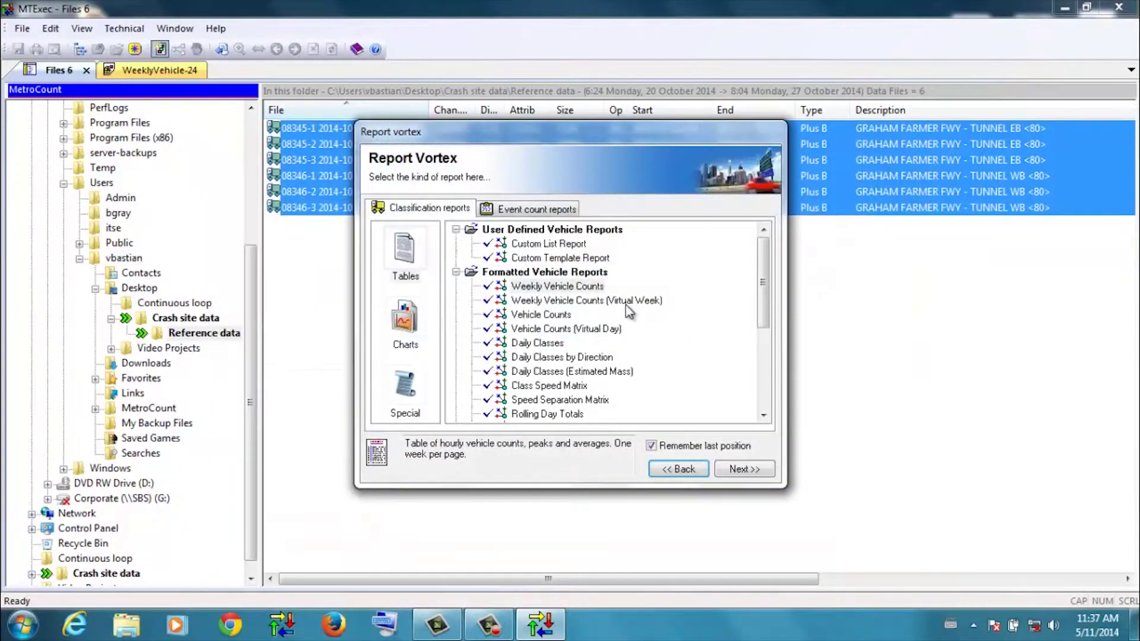
left_click(567, 288)
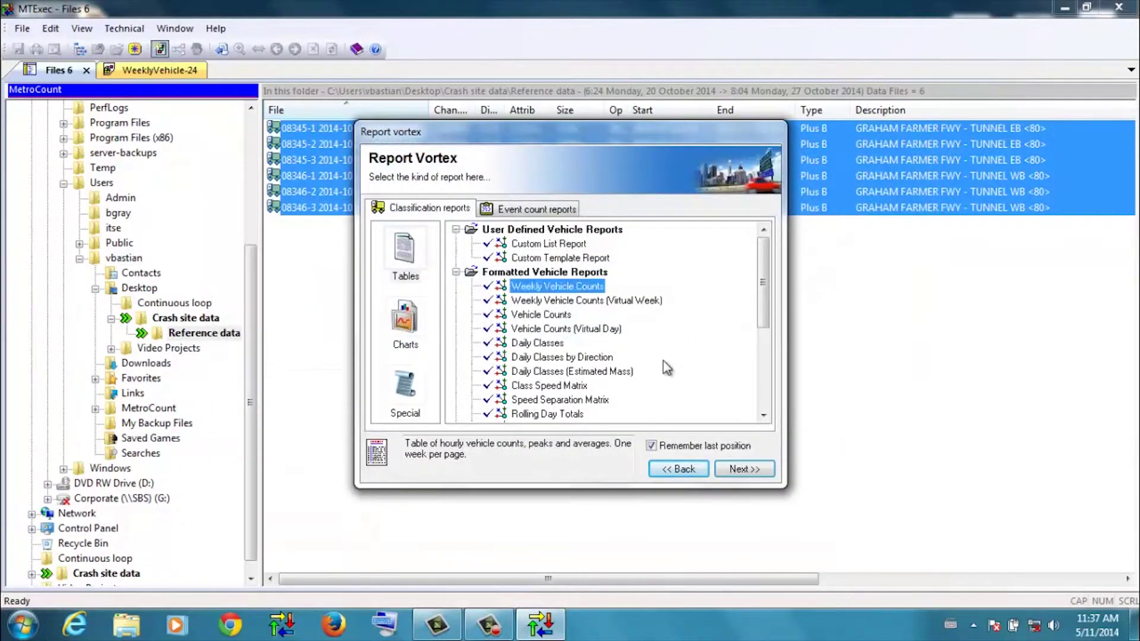
left_click(749, 470)
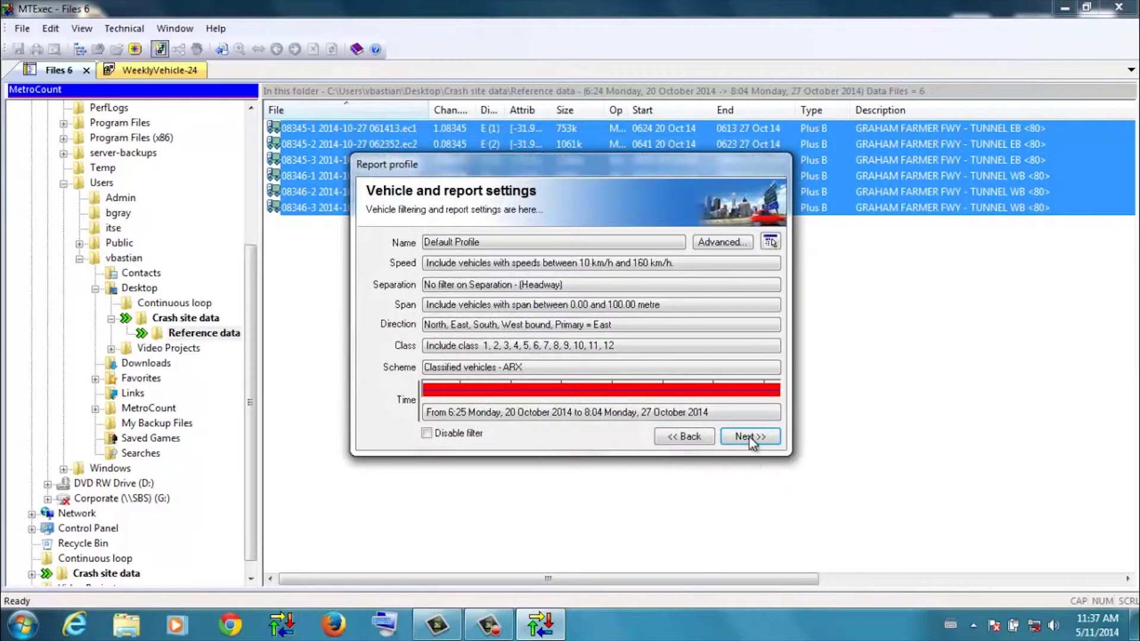
left_click(750, 437)
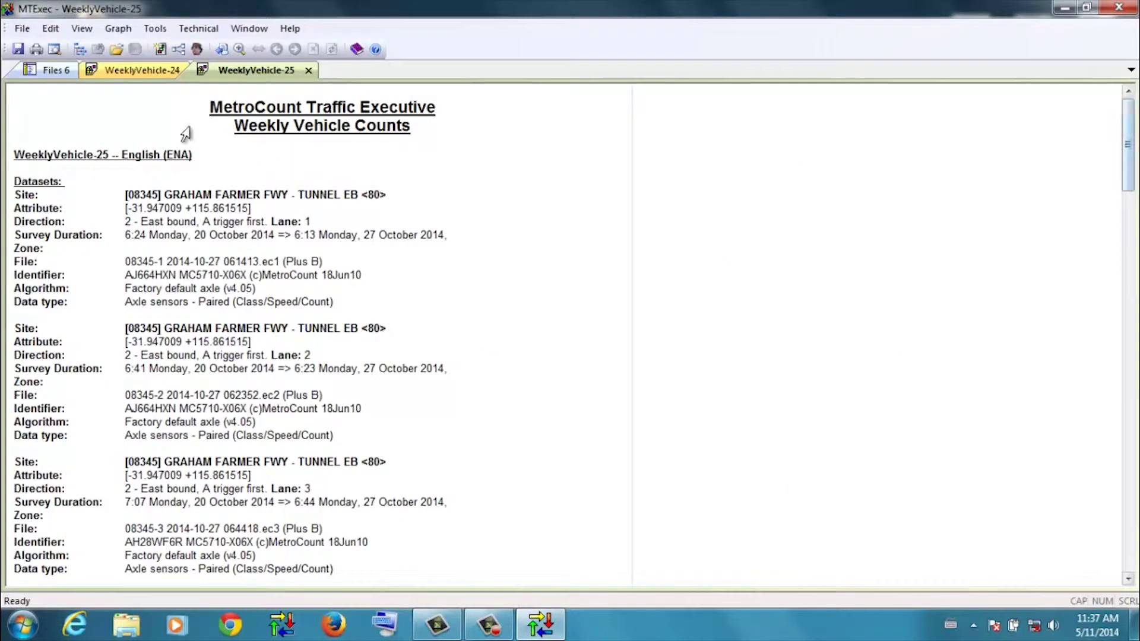
Step: Compare with WeeklyVehicle-24, then highlight WeeklyVehicle-25's in-profile count and Tuesday's 116412 total
left_click(162, 72)
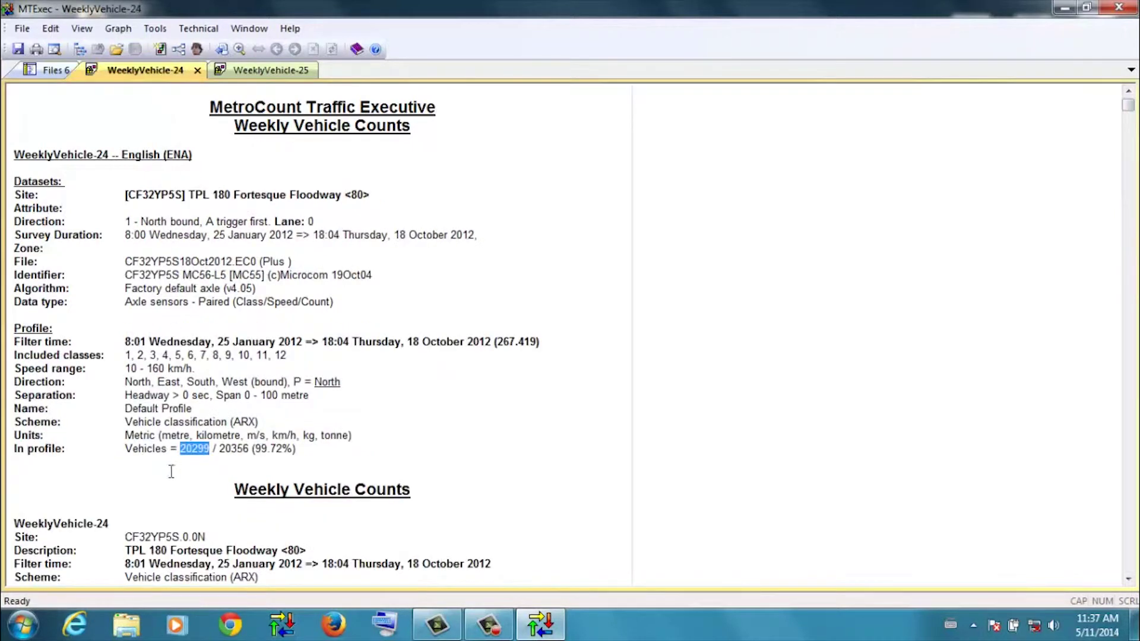
left_click(270, 70)
scroll(1131, 147, "down", 3)
scroll(1130, 147, "down", 15)
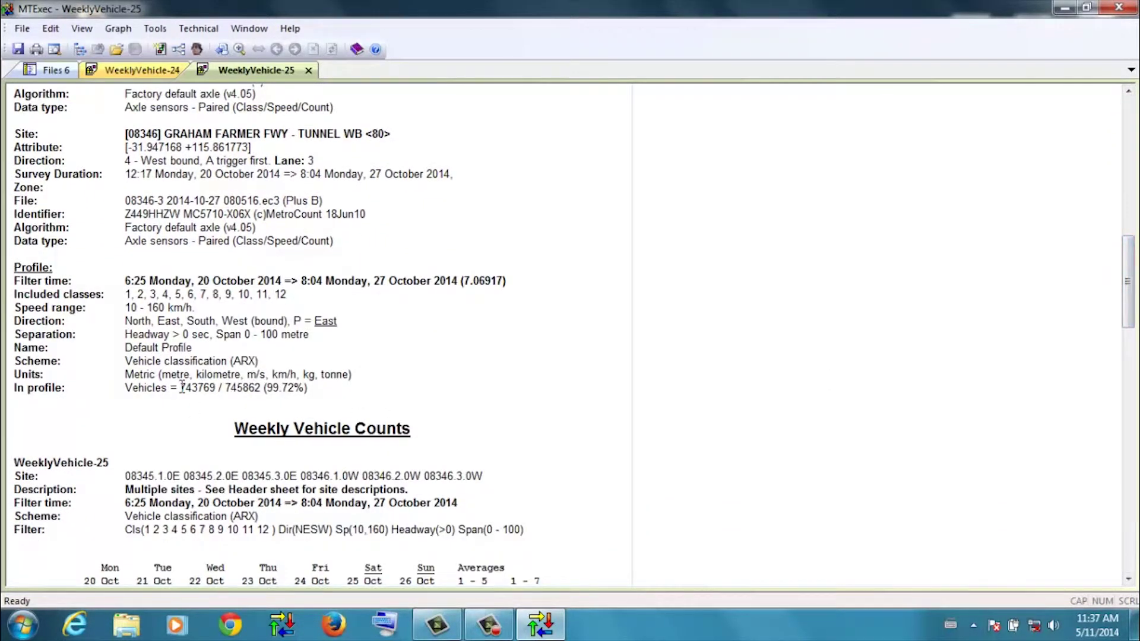
left_click_drag(181, 387, 207, 390)
left_click(181, 386)
left_click_drag(1129, 287, 1129, 368)
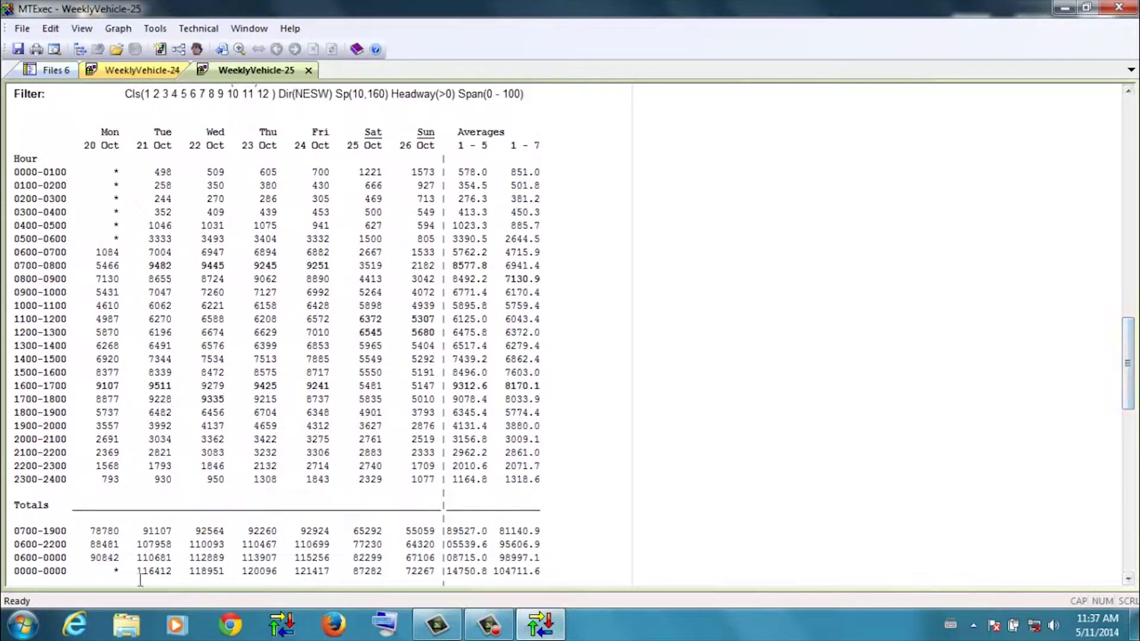
left_click_drag(137, 570, 169, 573)
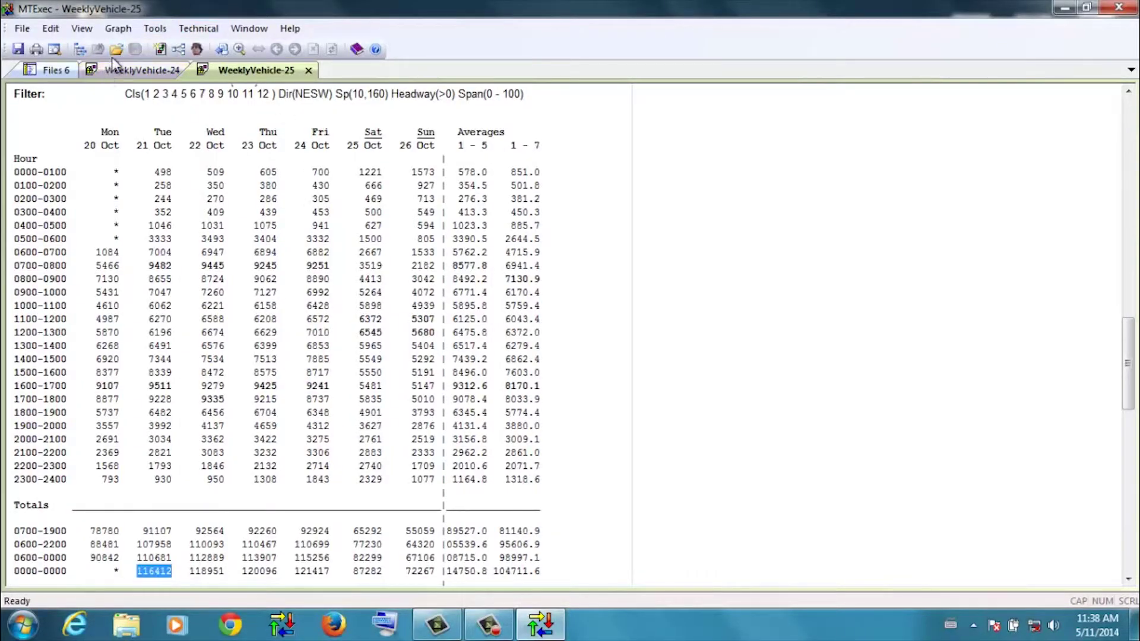
Step: Start a new report on dataset CF32YP5S18Oct2012 and choose the Span Histogram chart
left_click(160, 50)
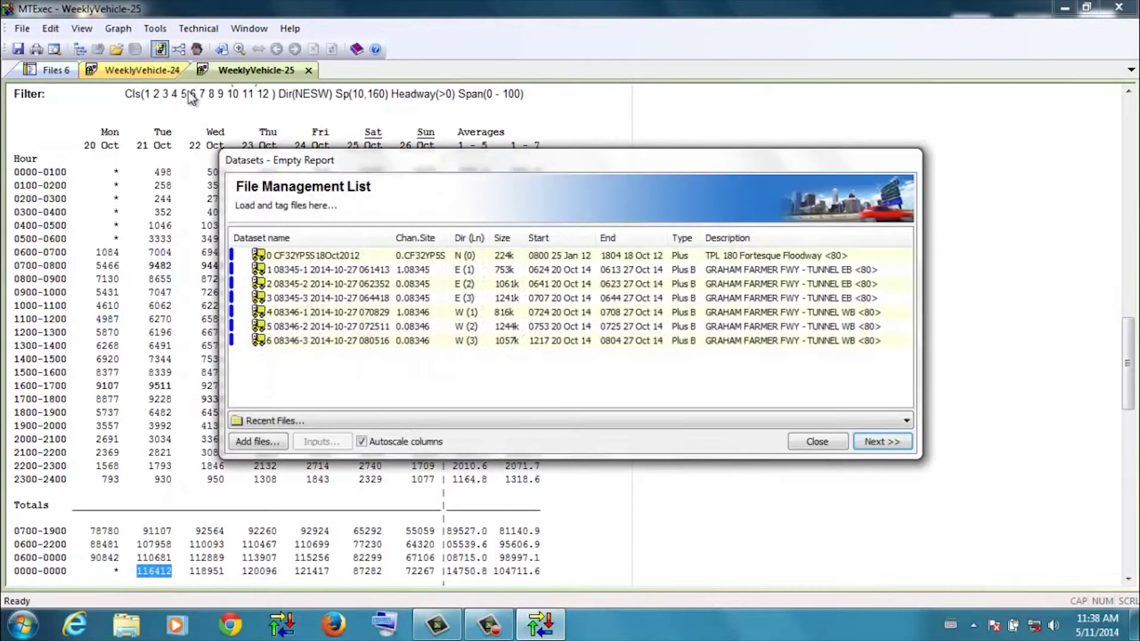
left_click(321, 256)
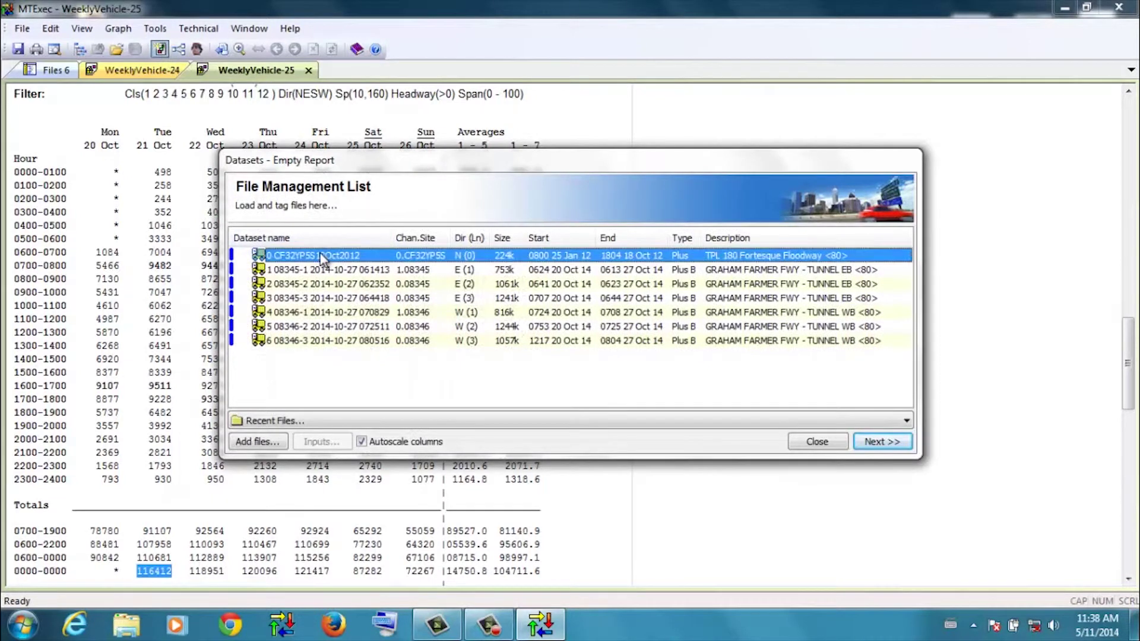
left_click(880, 442)
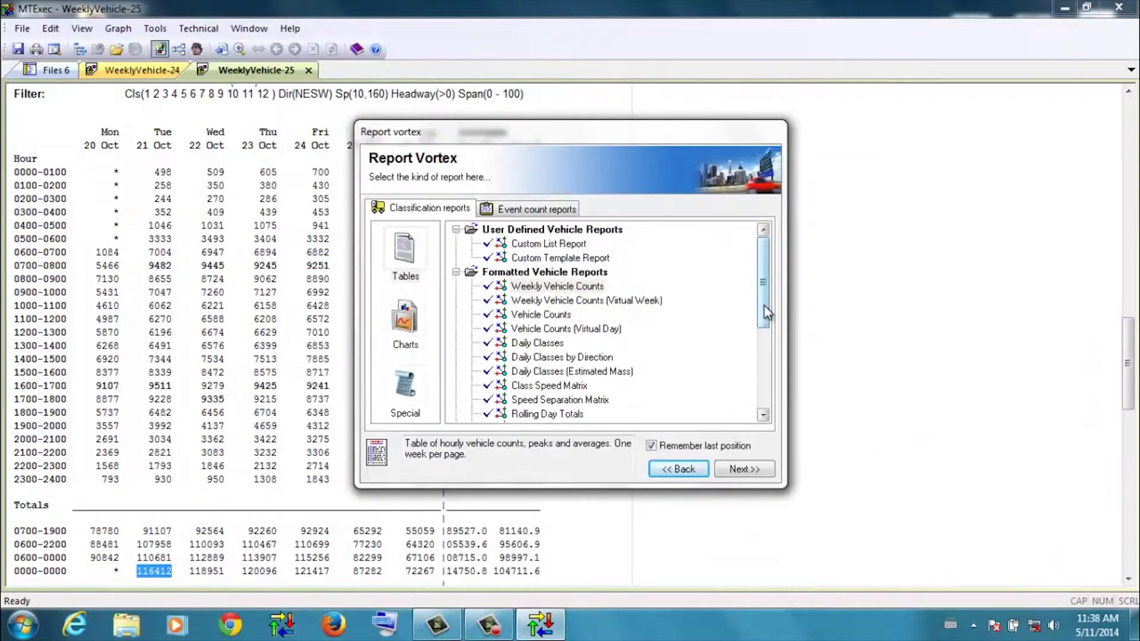
left_click(412, 321)
left_click_drag(764, 282, 646, 380)
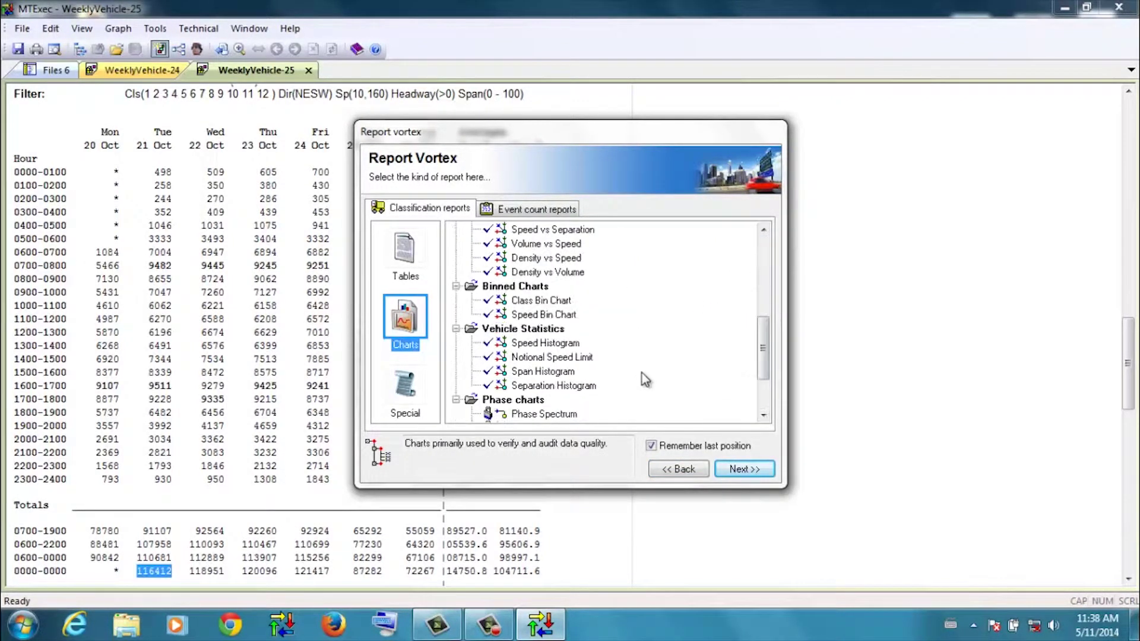
left_click(553, 373)
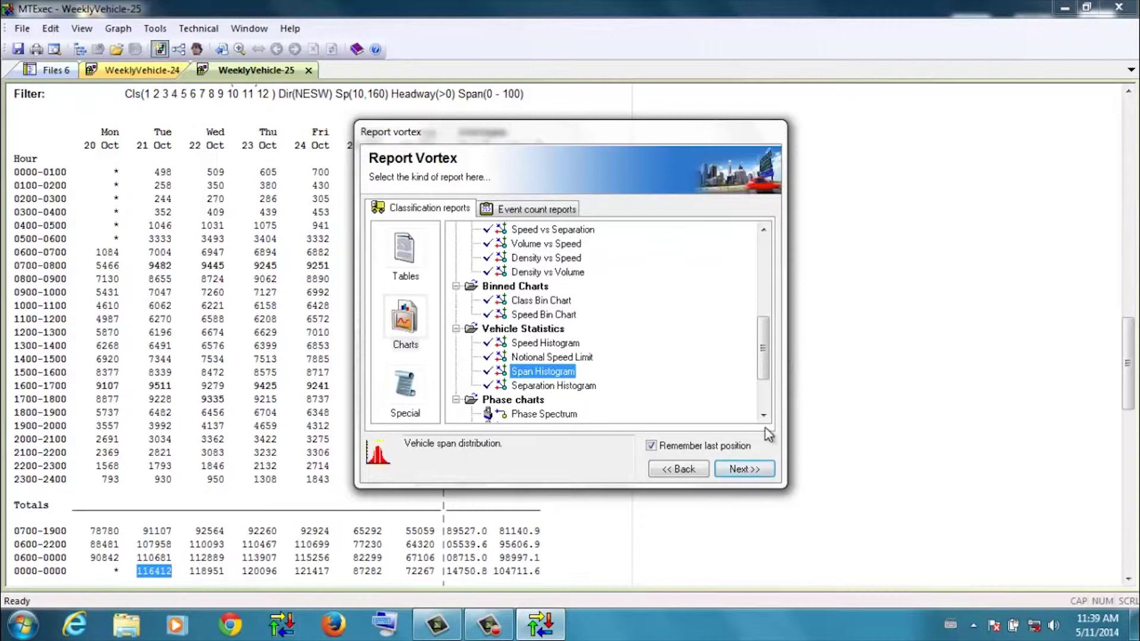
Step: Restrict the included vehicle classes to only 2 SV and 4 TB2
left_click(737, 470)
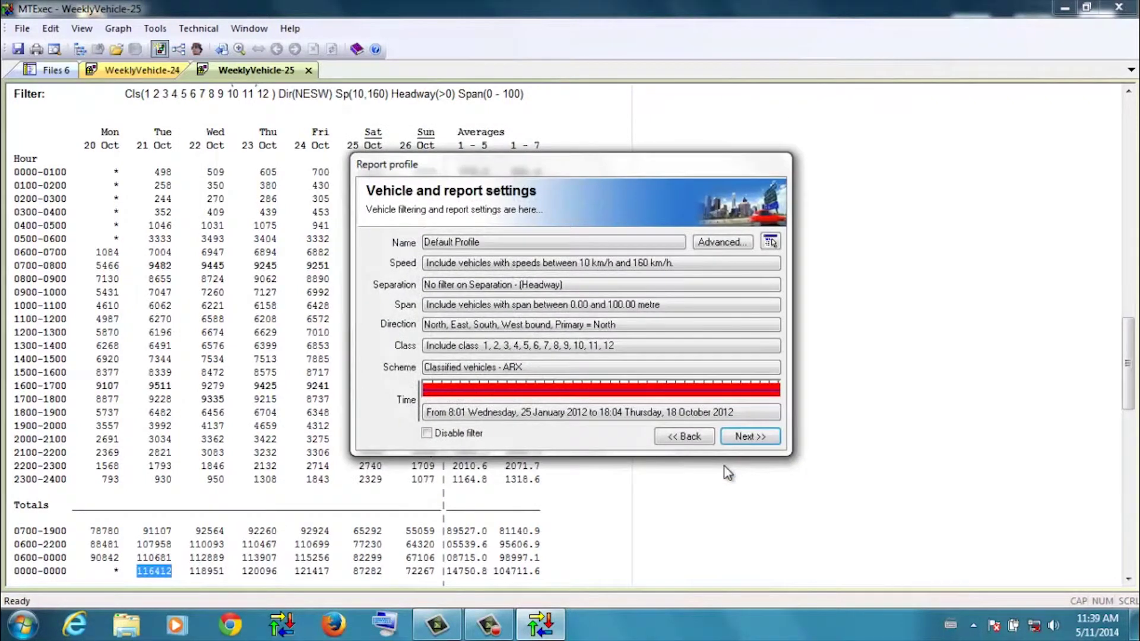
left_click(640, 350)
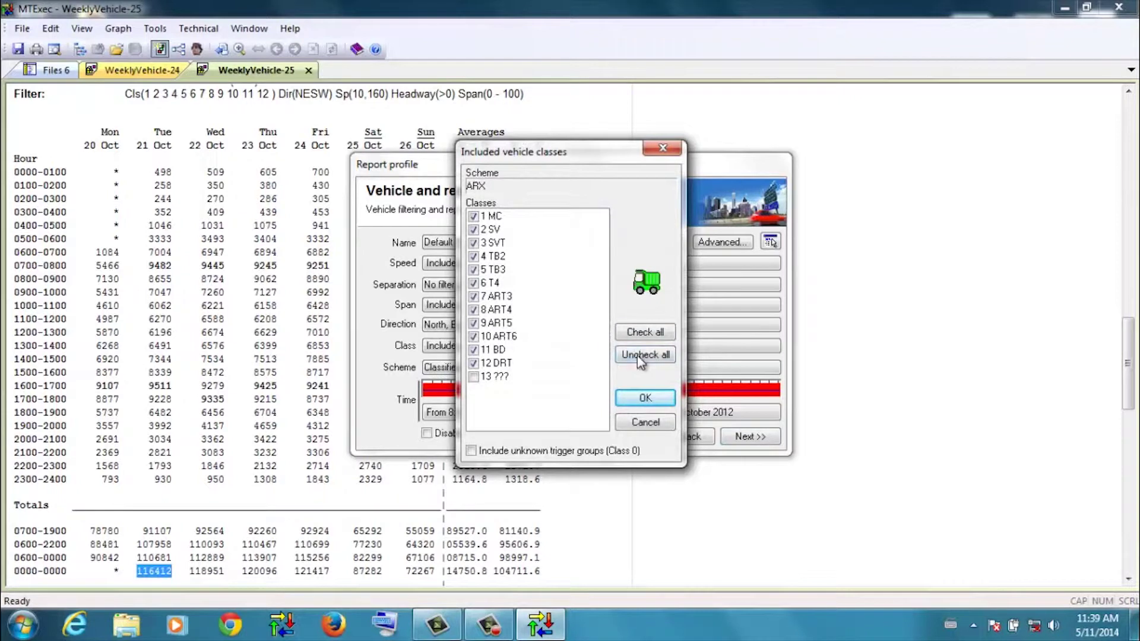
left_click(641, 357)
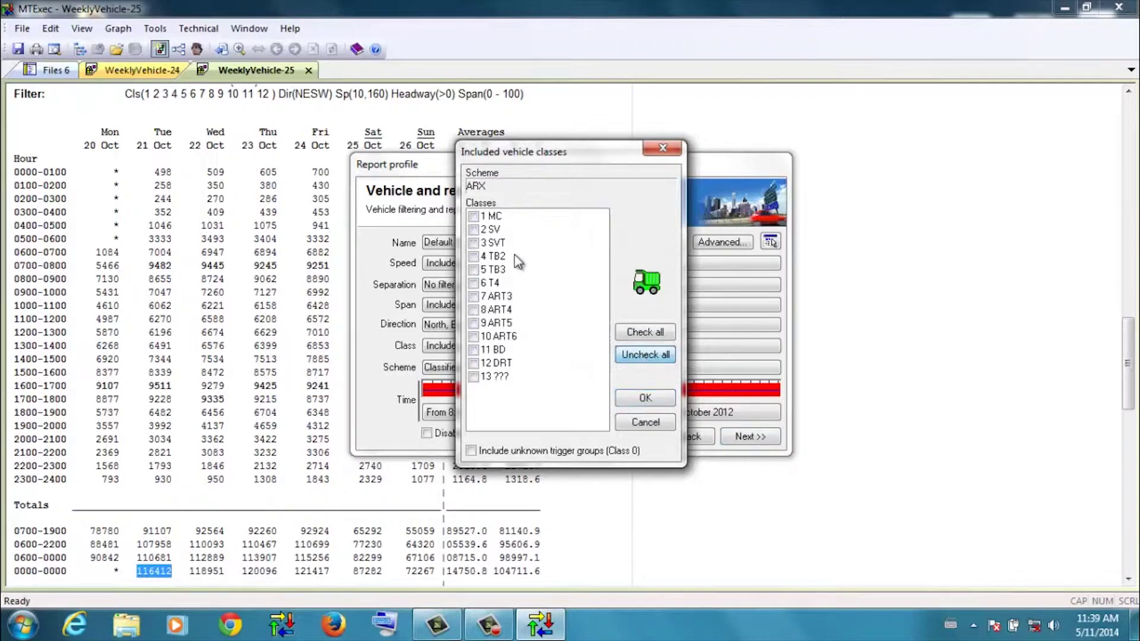
left_click(474, 231)
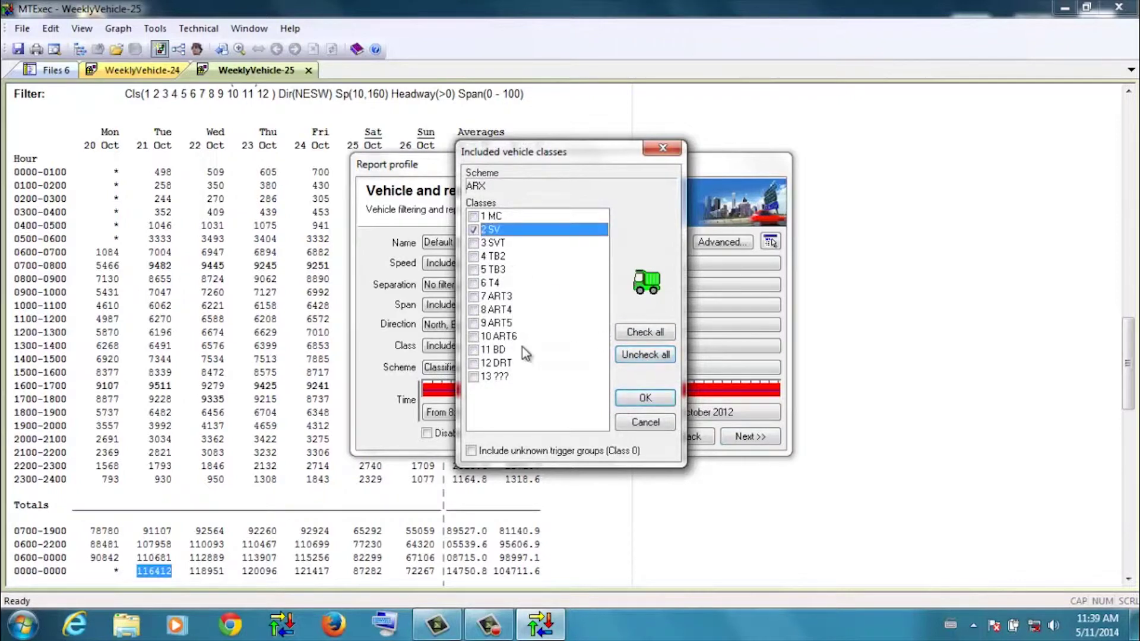
left_click(474, 256)
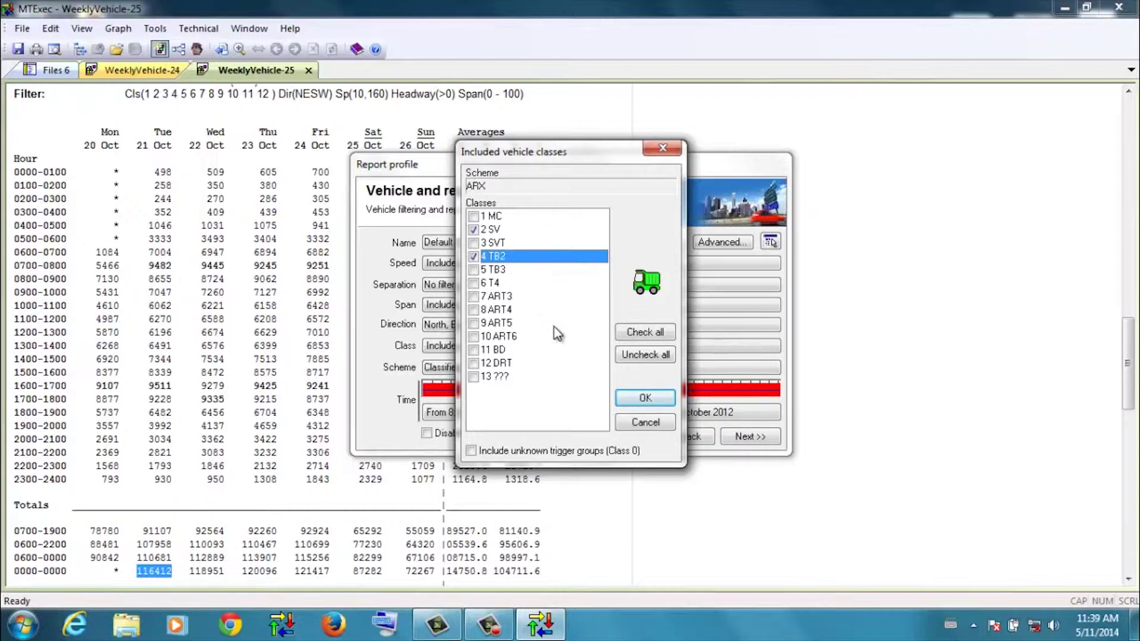
left_click(641, 399)
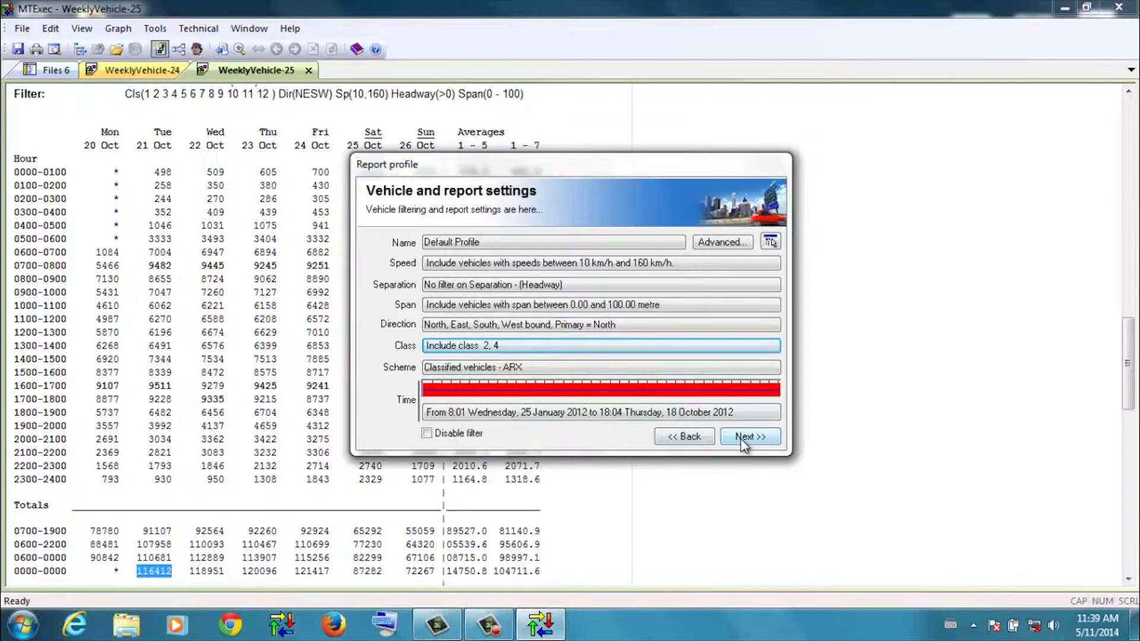
Step: Generate the SpanHist-26 Span Histogram for classes 2 and 4
left_click(744, 439)
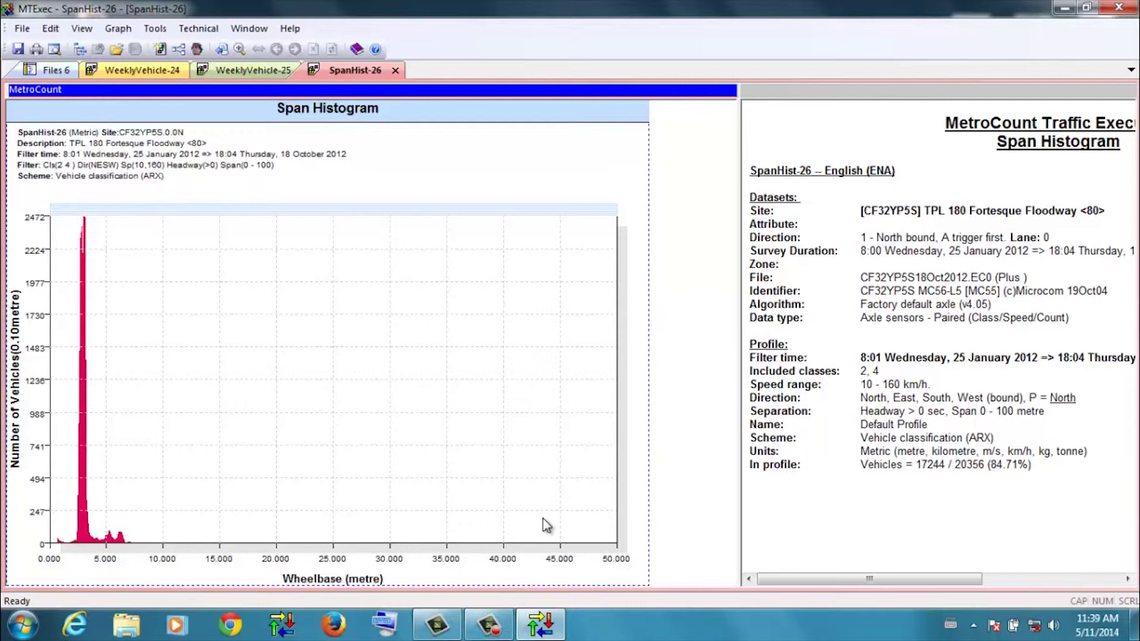
Step: Set the histogram's Maximum X scale to 5 m in its properties
right_click(330, 317)
left_click(393, 377)
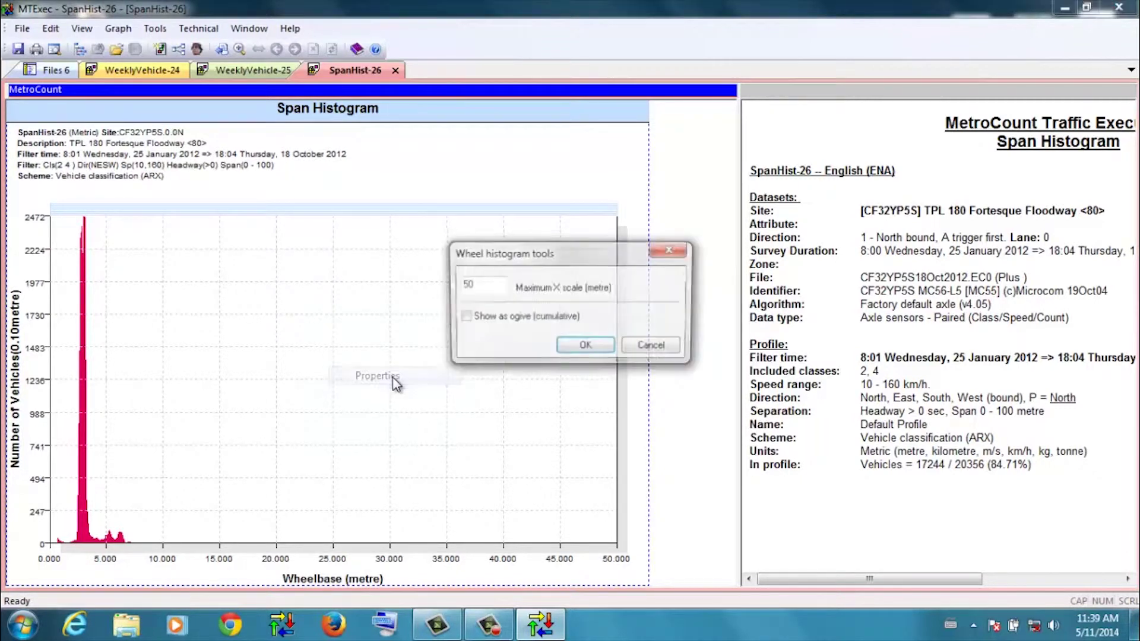
left_click(485, 289)
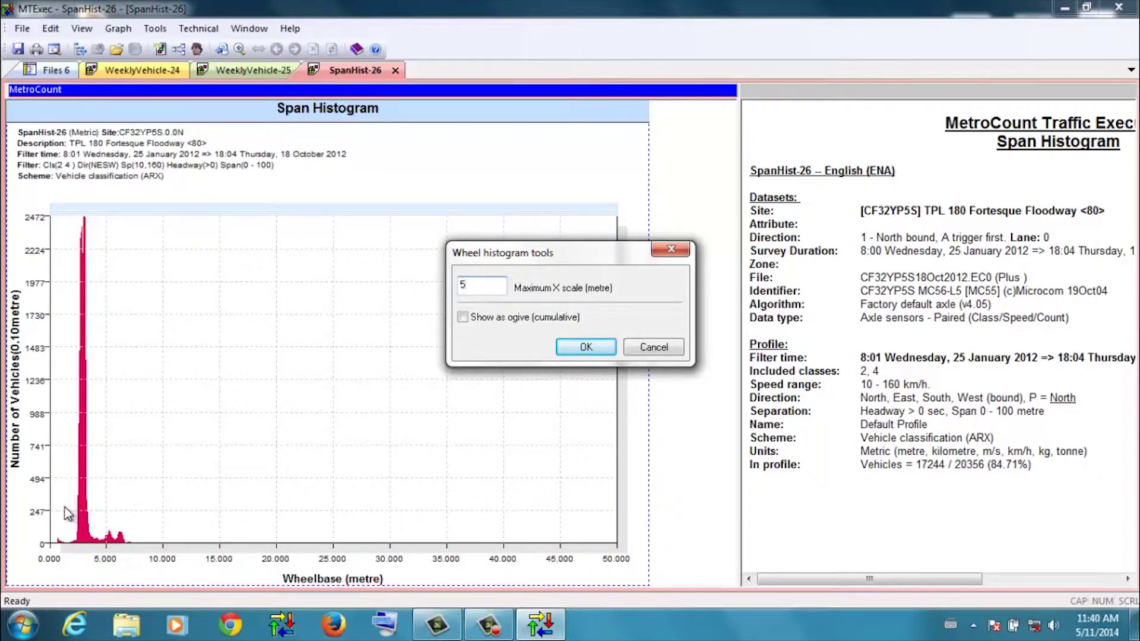
left_click(586, 349)
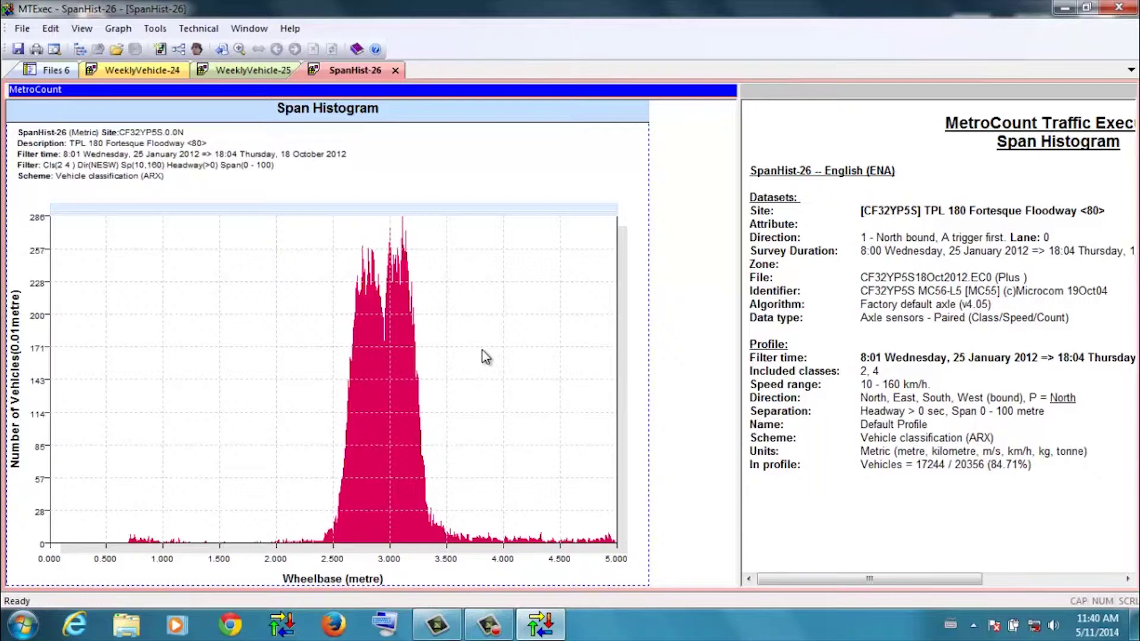
left_click(329, 213)
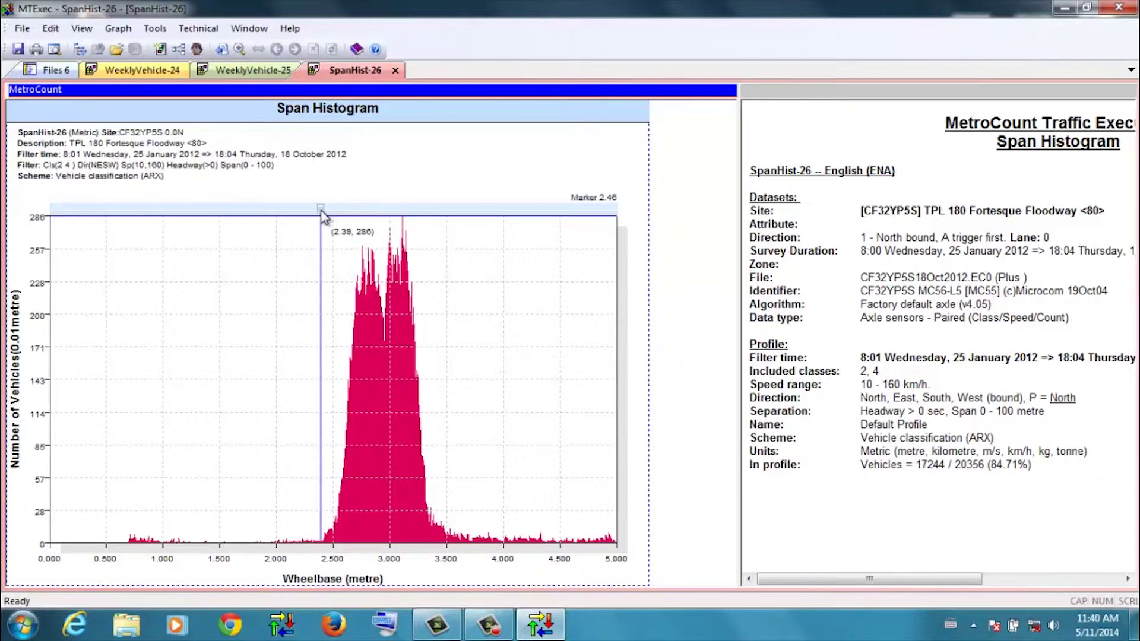
mouse_move(143, 218)
left_mouse_down()
mouse_move(320, 212)
mouse_move(491, 234)
mouse_move(405, 228)
mouse_move(321, 247)
left_mouse_up()
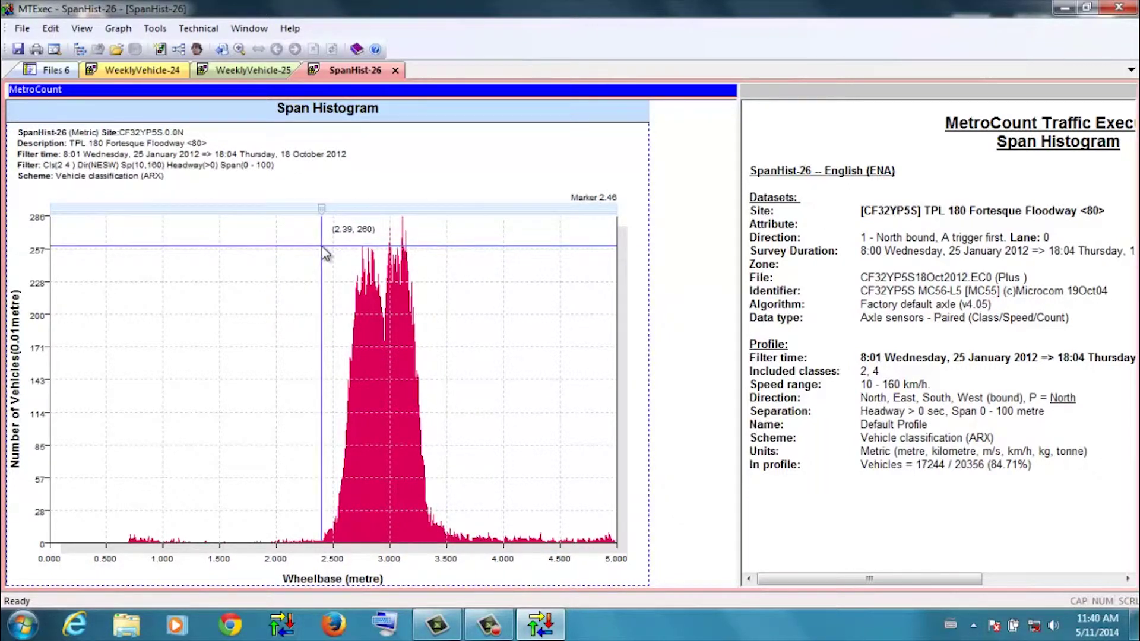
left_click_drag(427, 262, 443, 267)
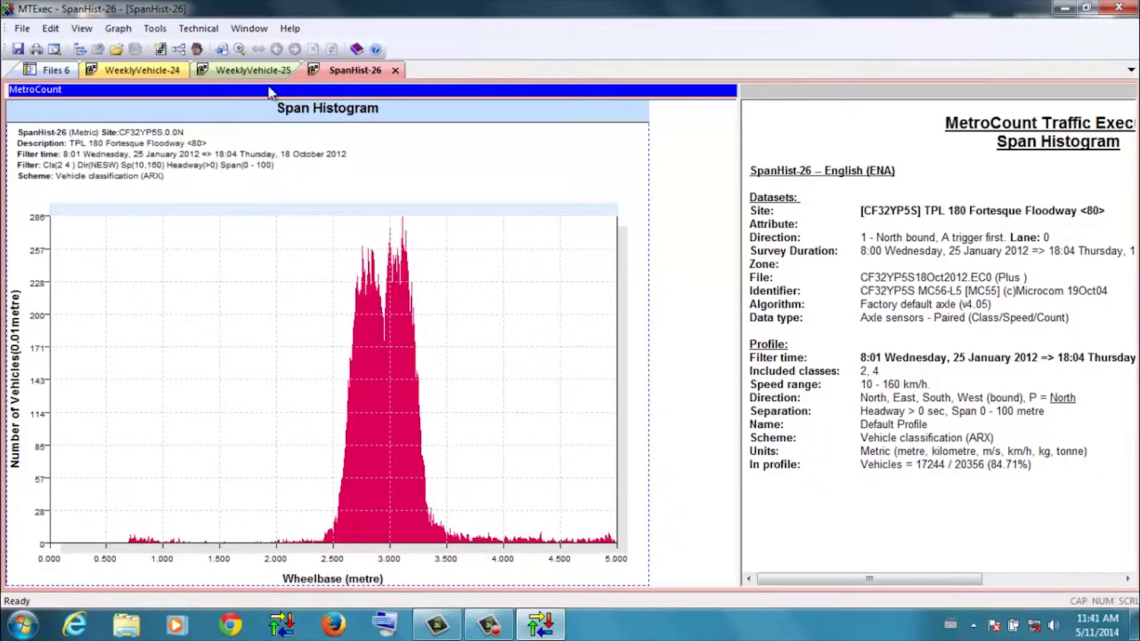
Step: Zoom the histogram to 200% and clone the report as SpanHist-27
left_click(240, 50)
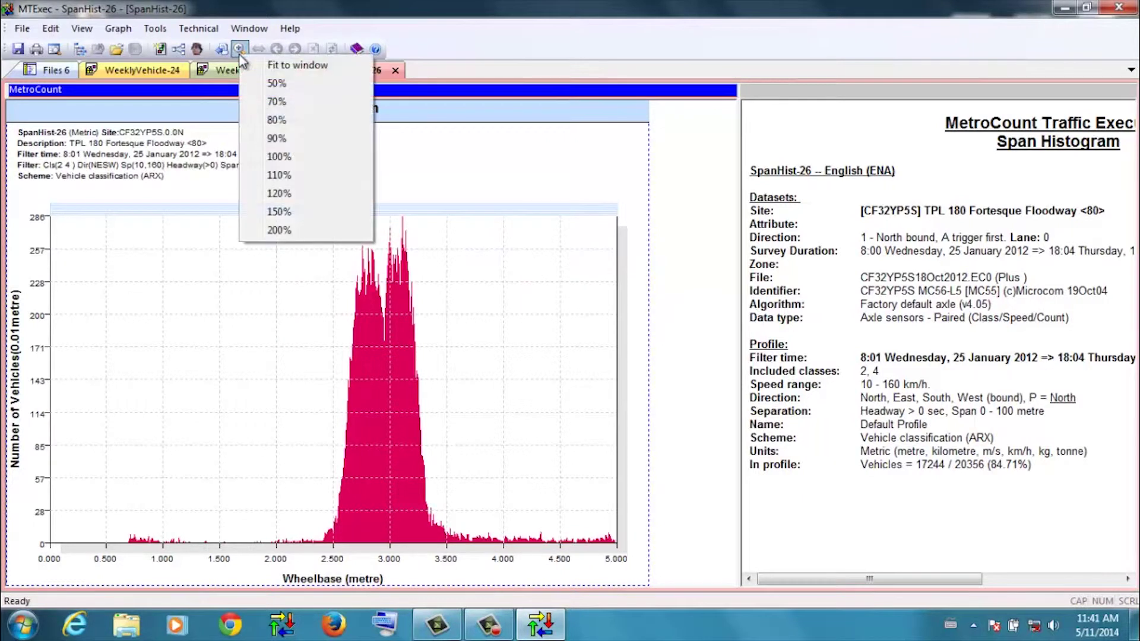
left_click(279, 231)
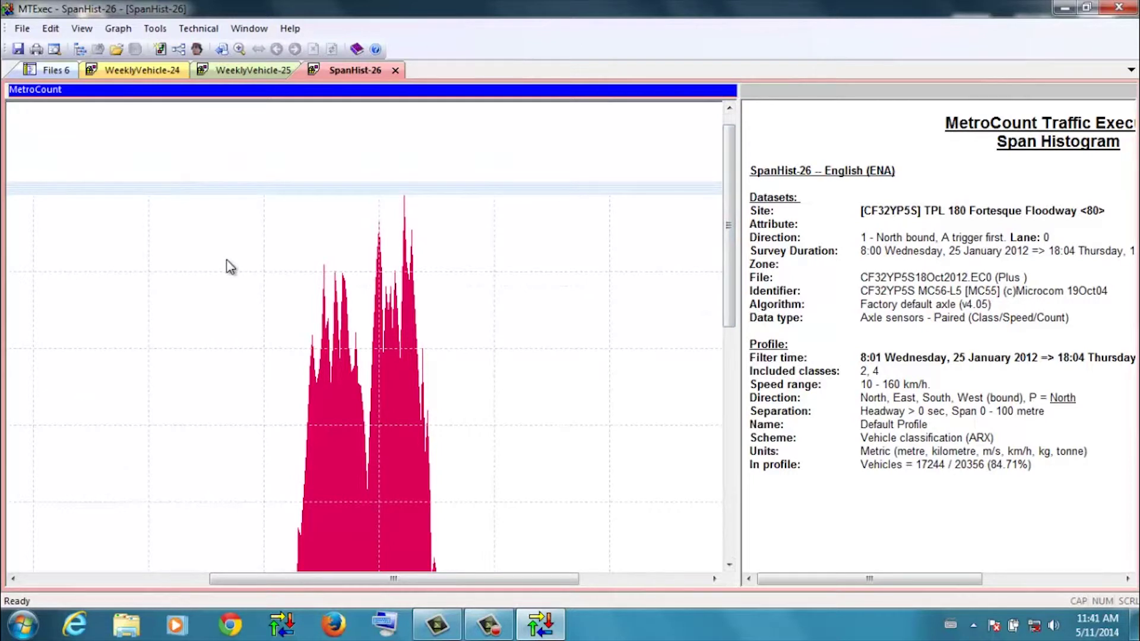
left_click(178, 49)
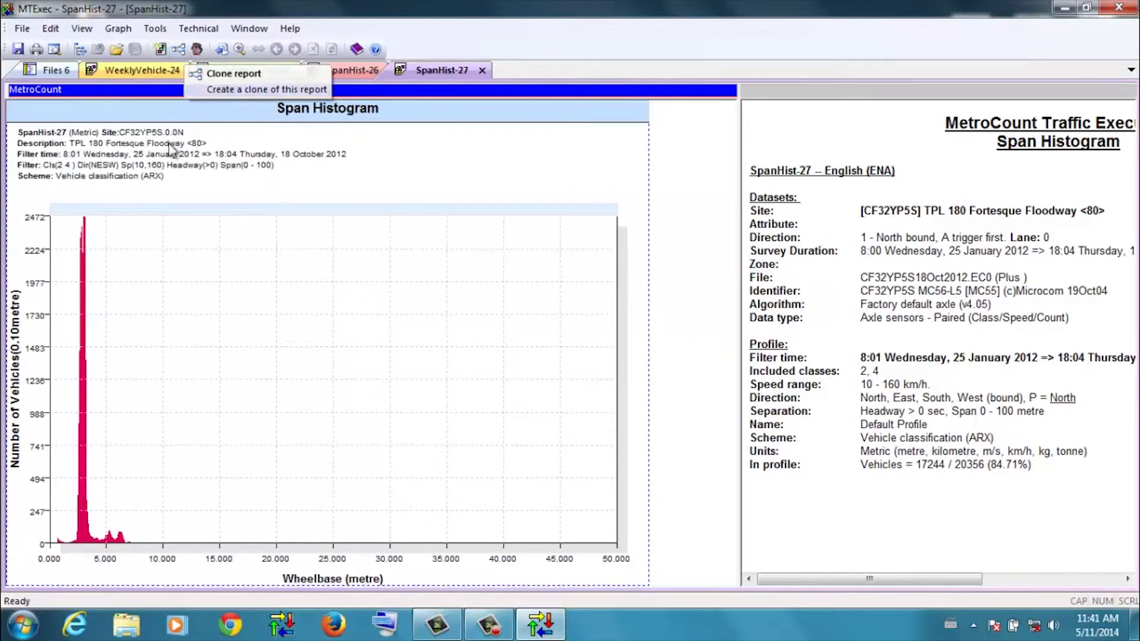
Step: Tag the six Graham Farmer Fwy tunnel datasets as SpanHist-27's data, replacing the Fortesque Floodway set
right_click(240, 311)
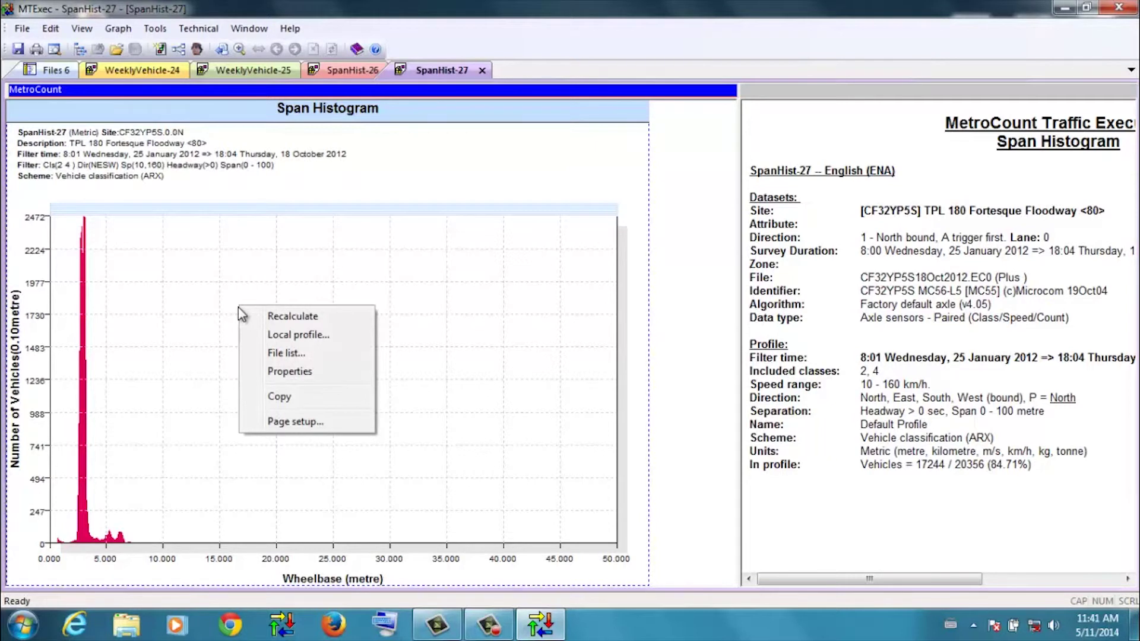
left_click(288, 355)
left_click(298, 256)
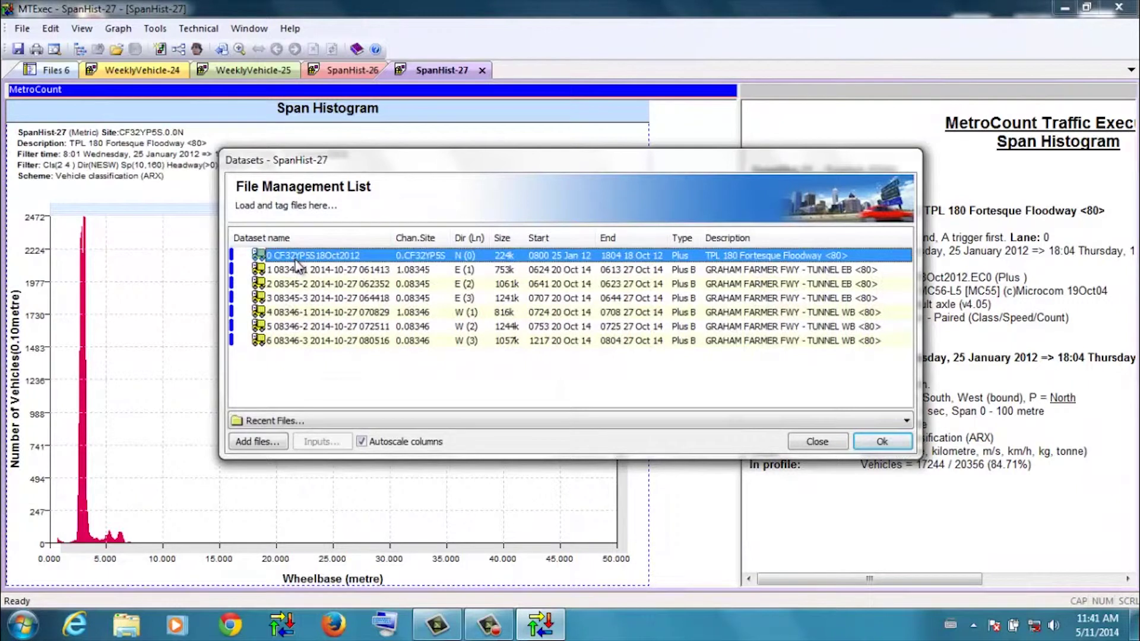
left_click(314, 272)
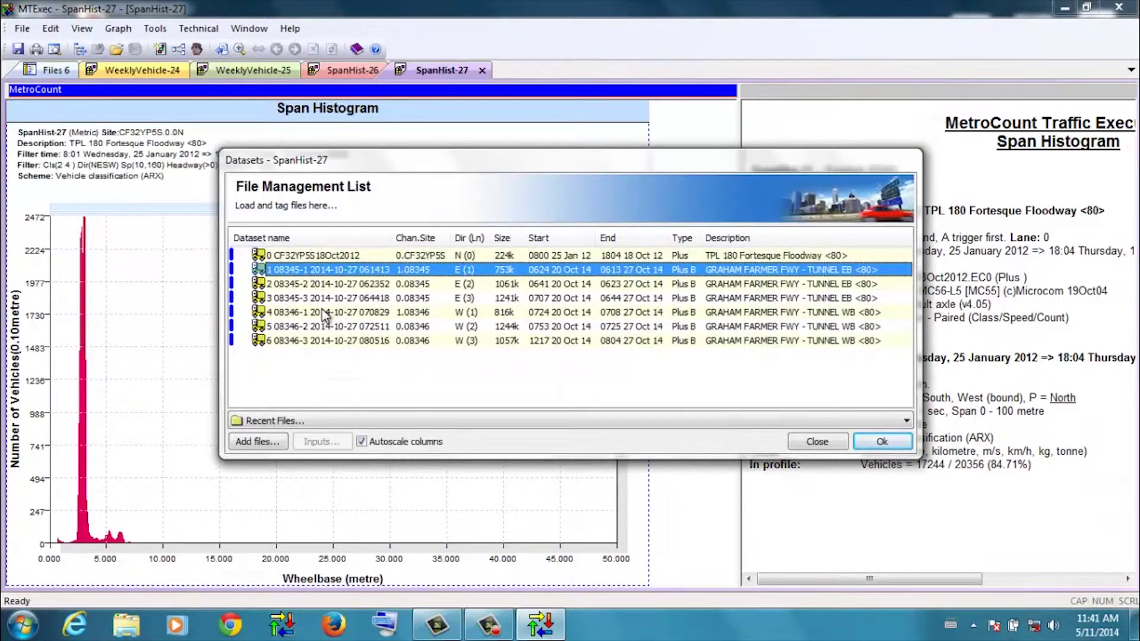
left_click(319, 341, "shift")
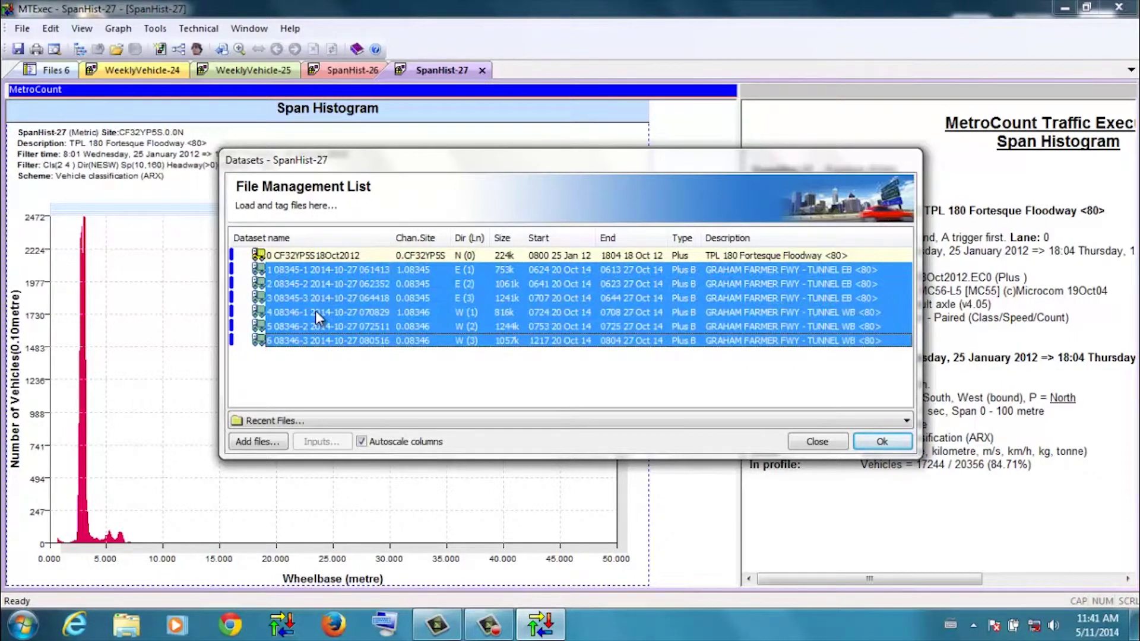
right_click(315, 311)
left_click(343, 321)
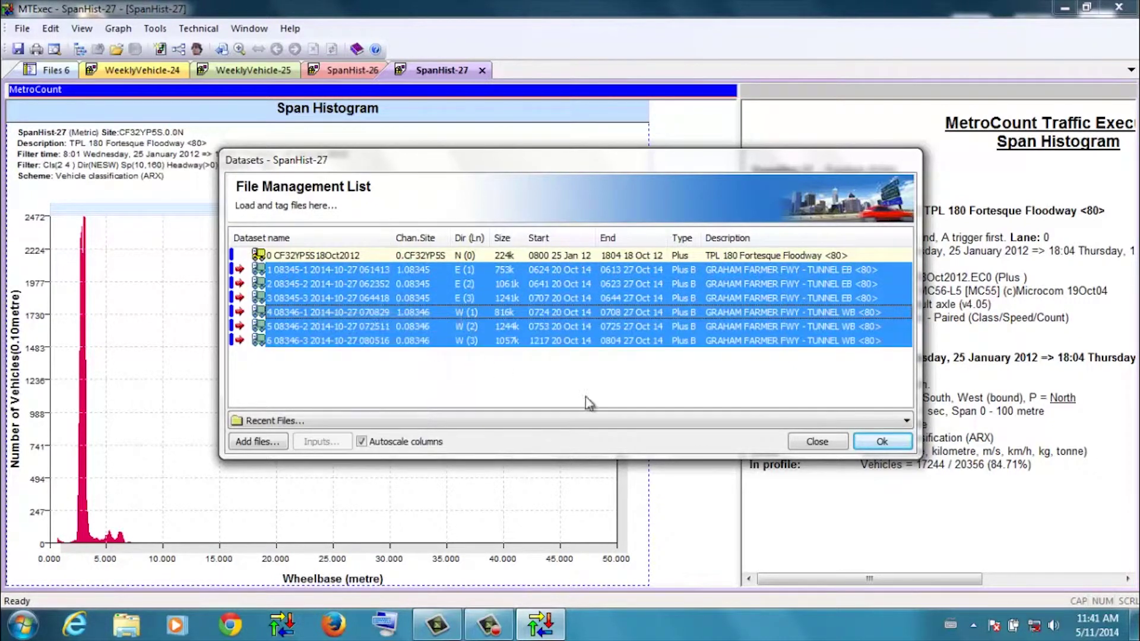
left_click(892, 443)
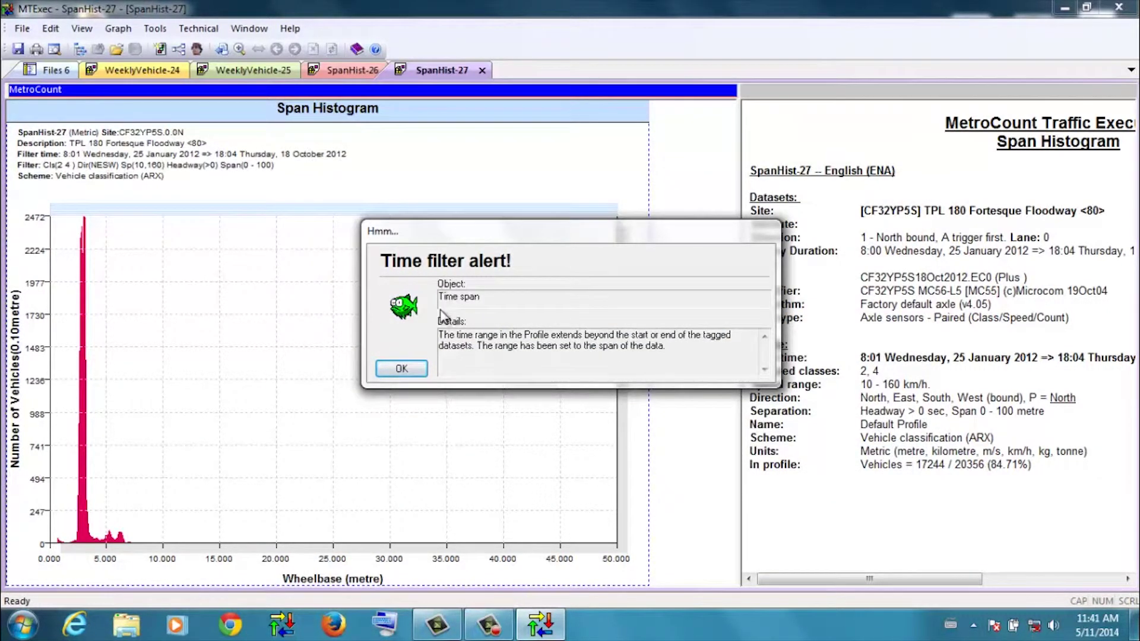
left_click(402, 370)
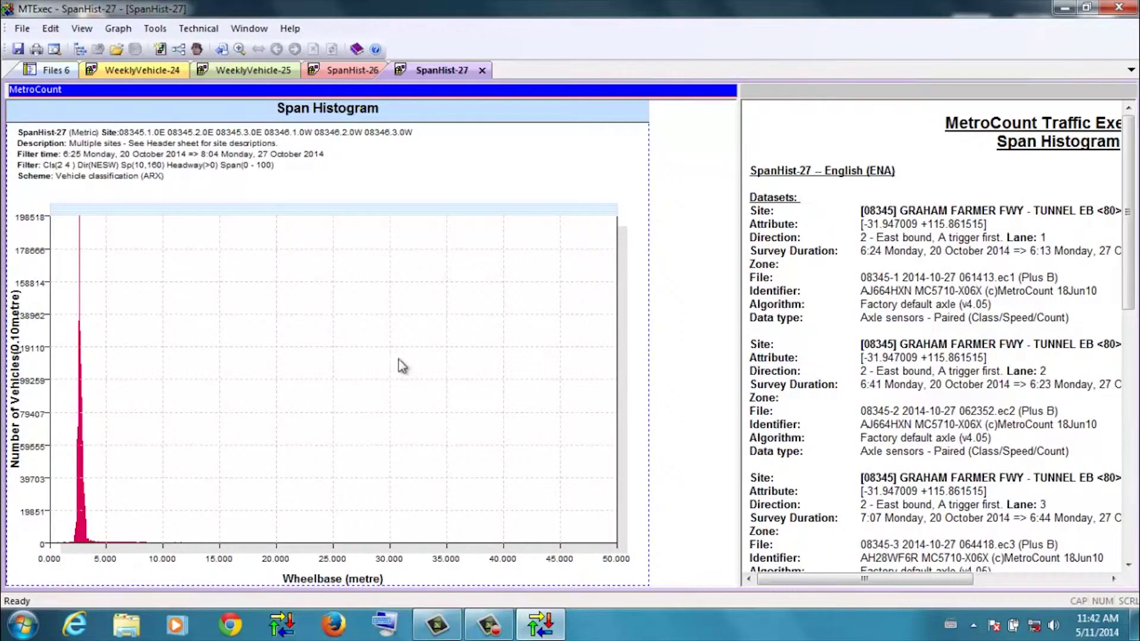
Step: Set the SpanHist-27 chart's maximum X scale to 5 metres in its Properties
right_click(442, 373)
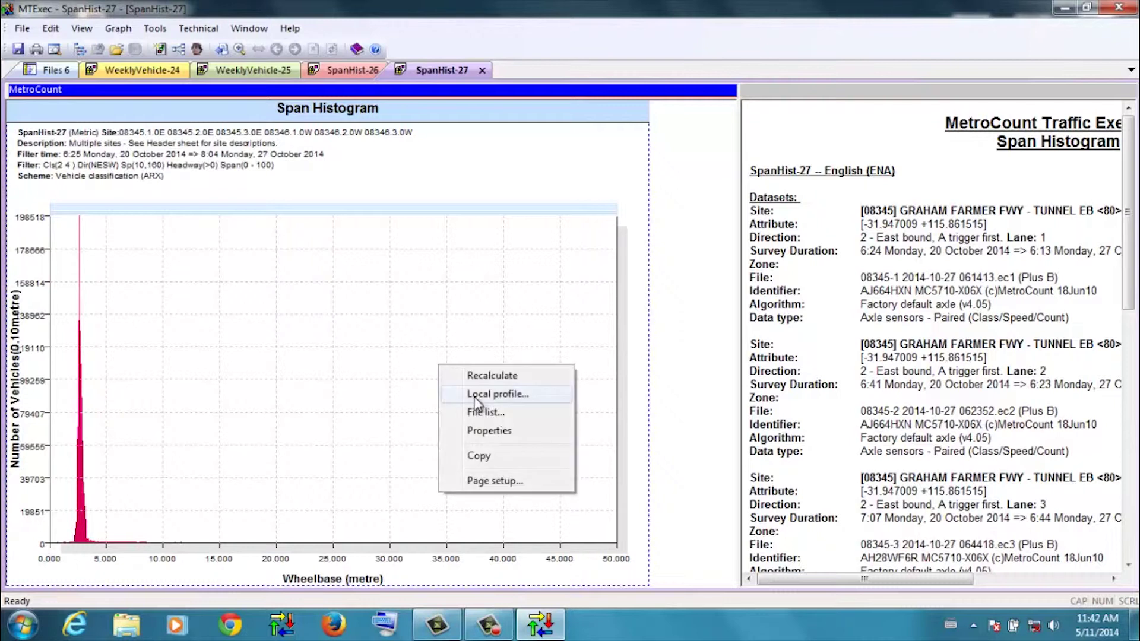
left_click(489, 431)
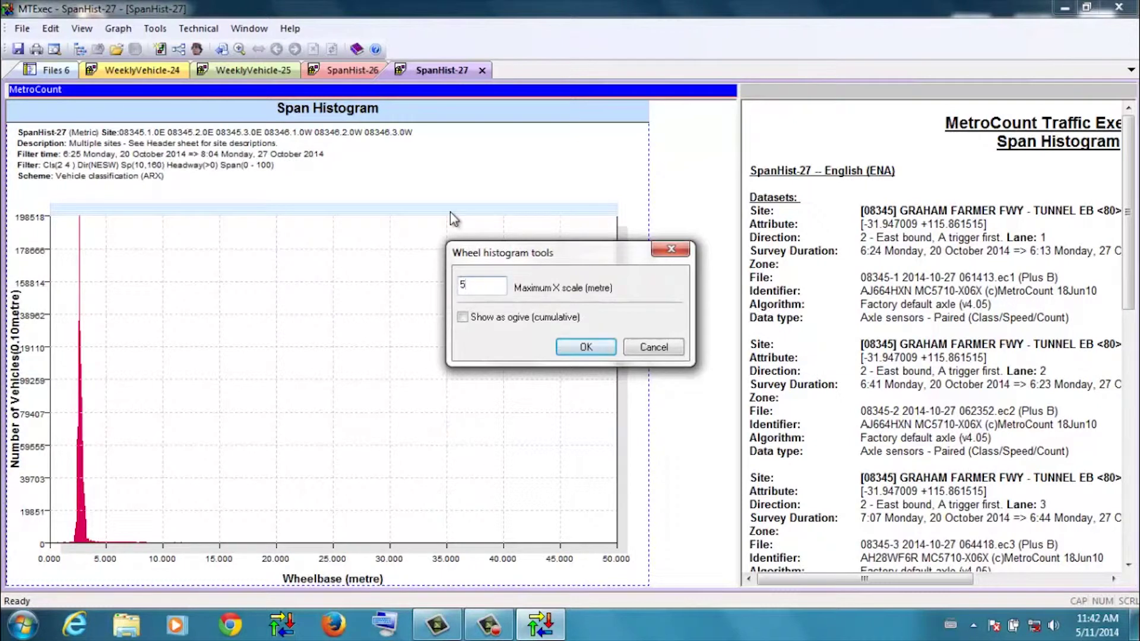
left_click(586, 347)
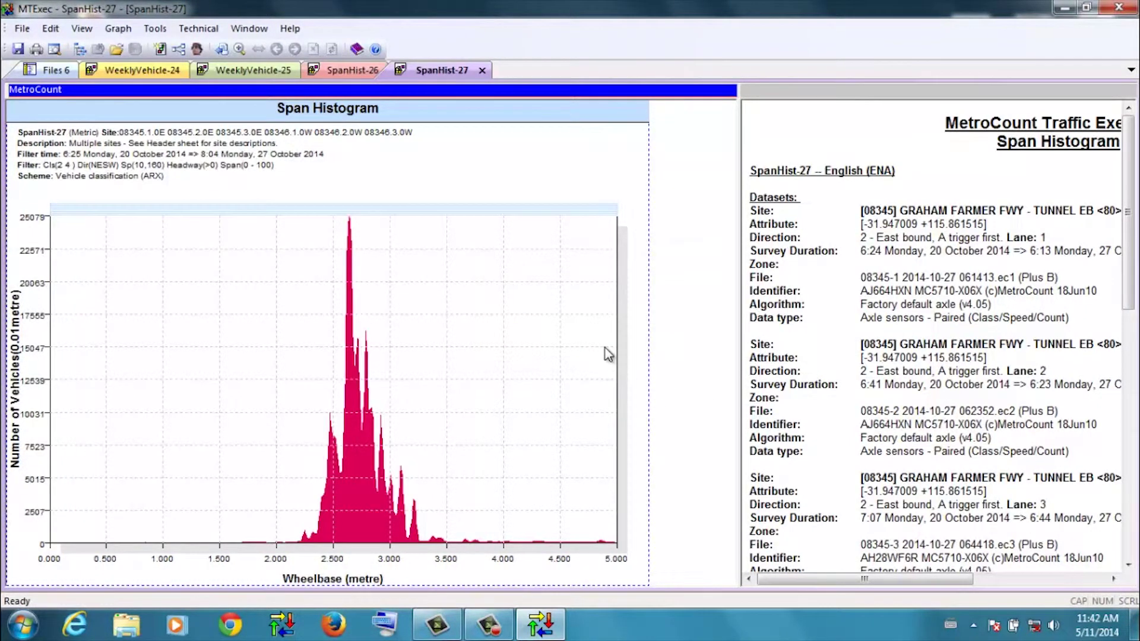
left_click(354, 72)
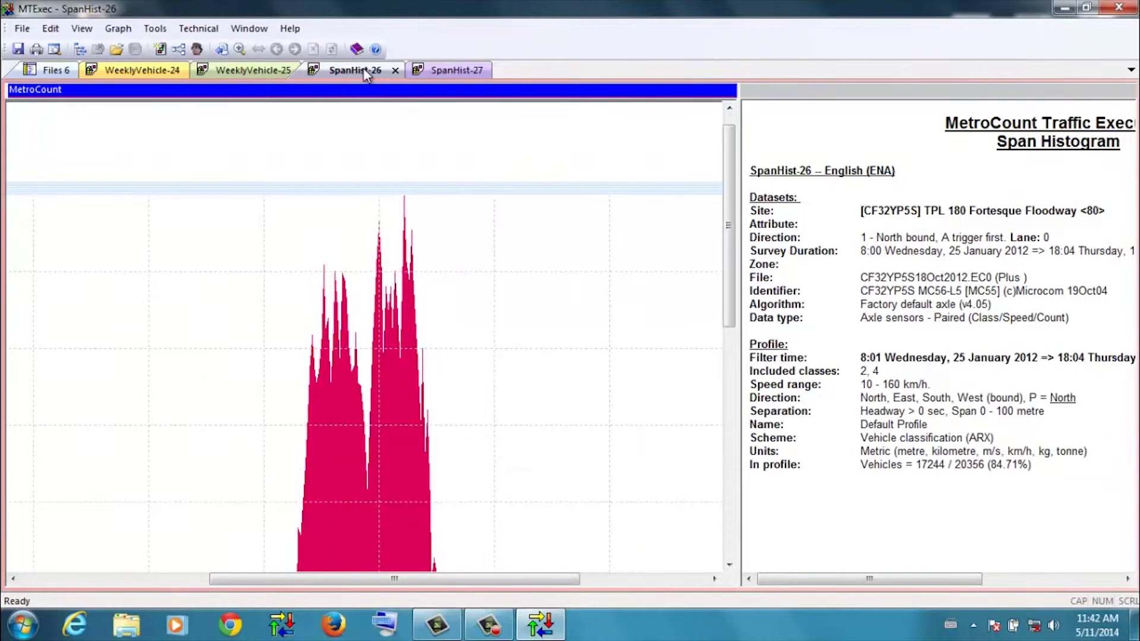
left_click(459, 74)
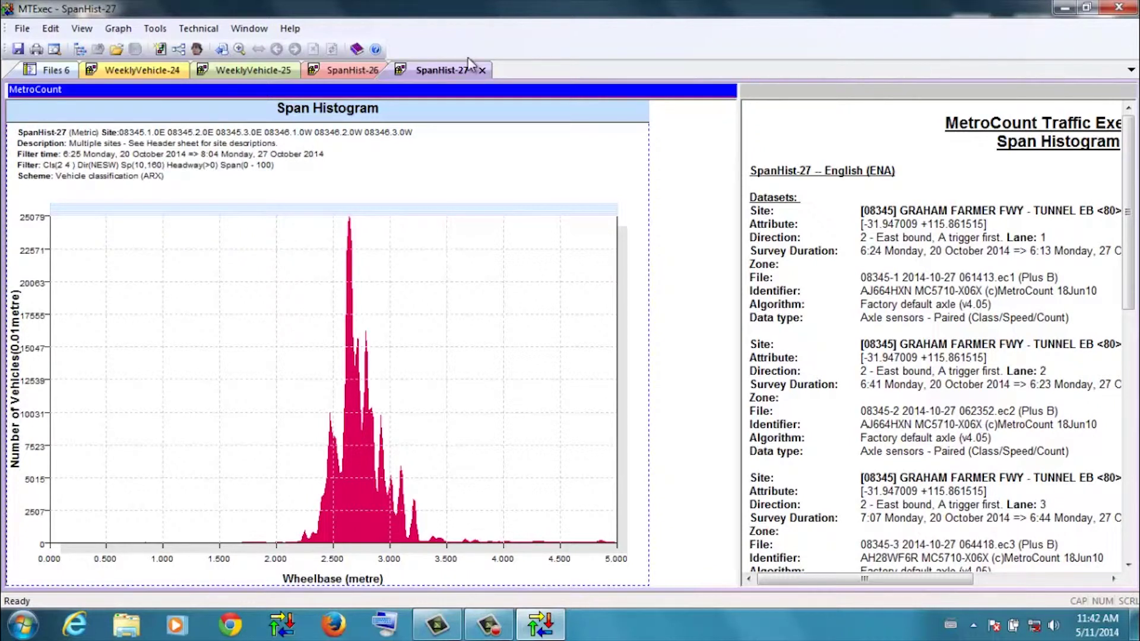
Step: Drag the SpanHist-27 marker onto the tallest peak at about 2.64 m
mouse_move(315, 209)
left_mouse_down()
mouse_move(346, 216)
mouse_move(333, 228)
mouse_move(364, 217)
left_mouse_up()
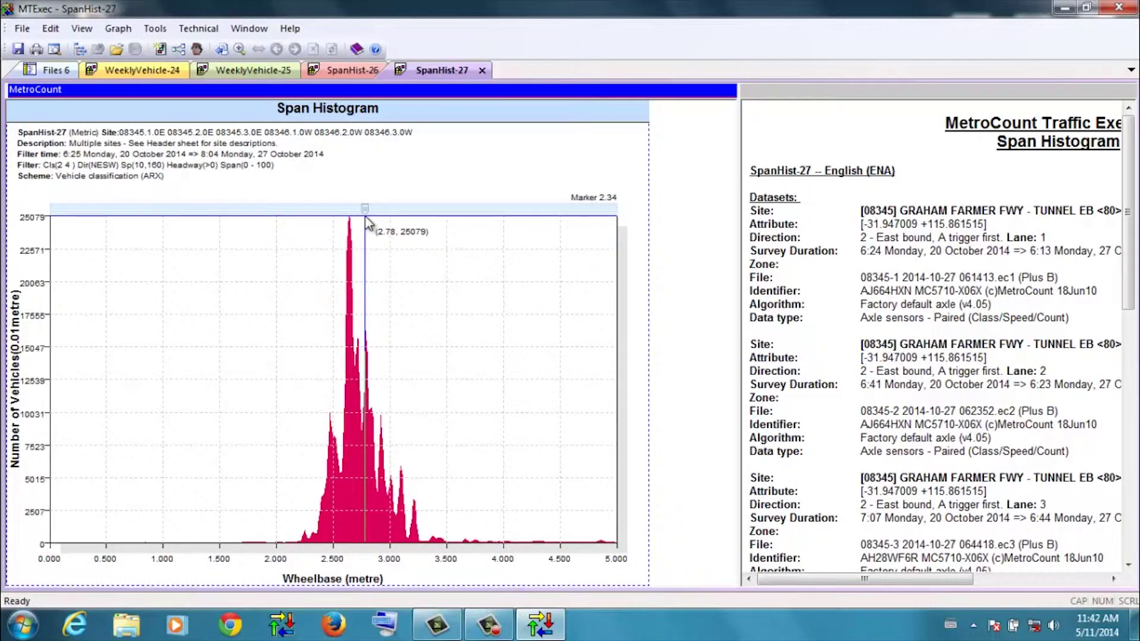
left_click_drag(366, 218, 368, 216)
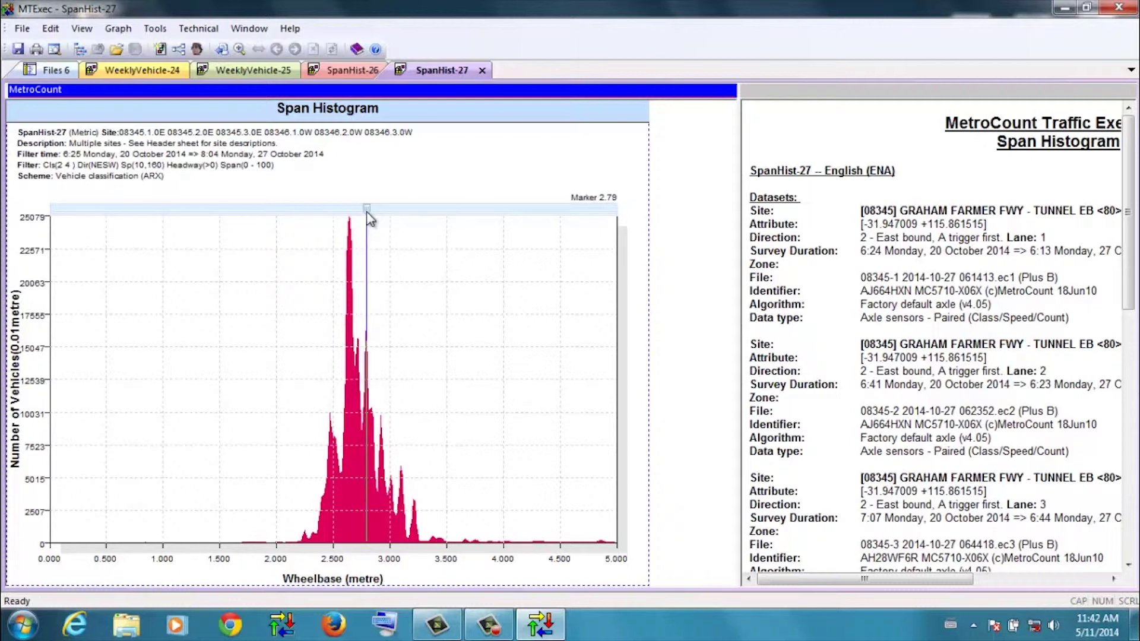
left_click(366, 215)
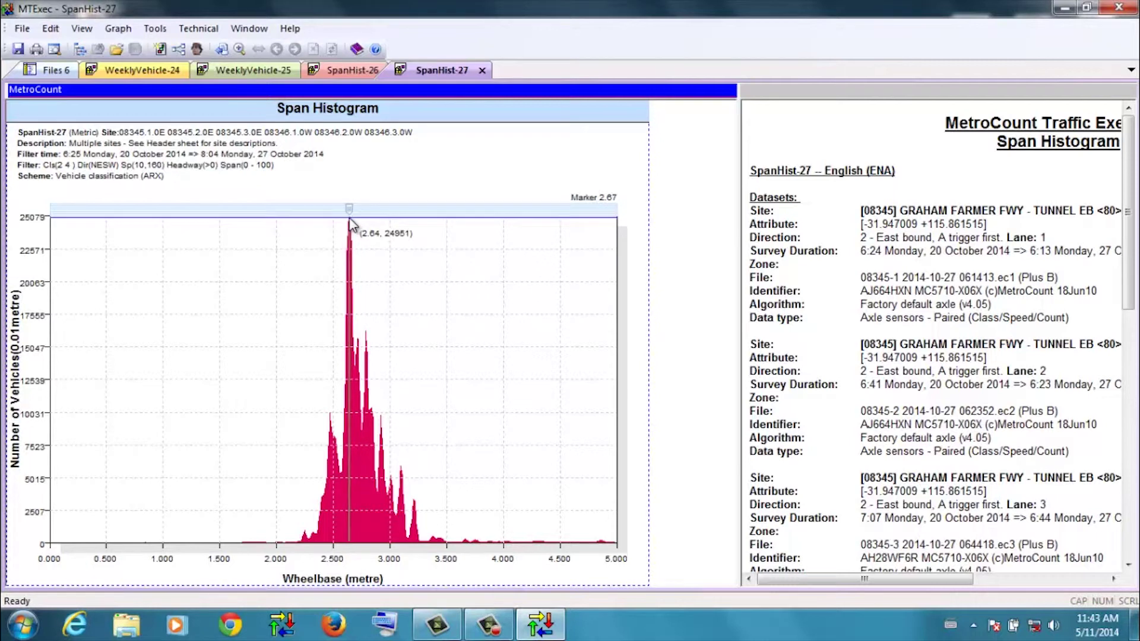
Step: Move the SpanHist-26 marker to about 2.62 m, then go back to SpanHist-27
left_click(351, 71)
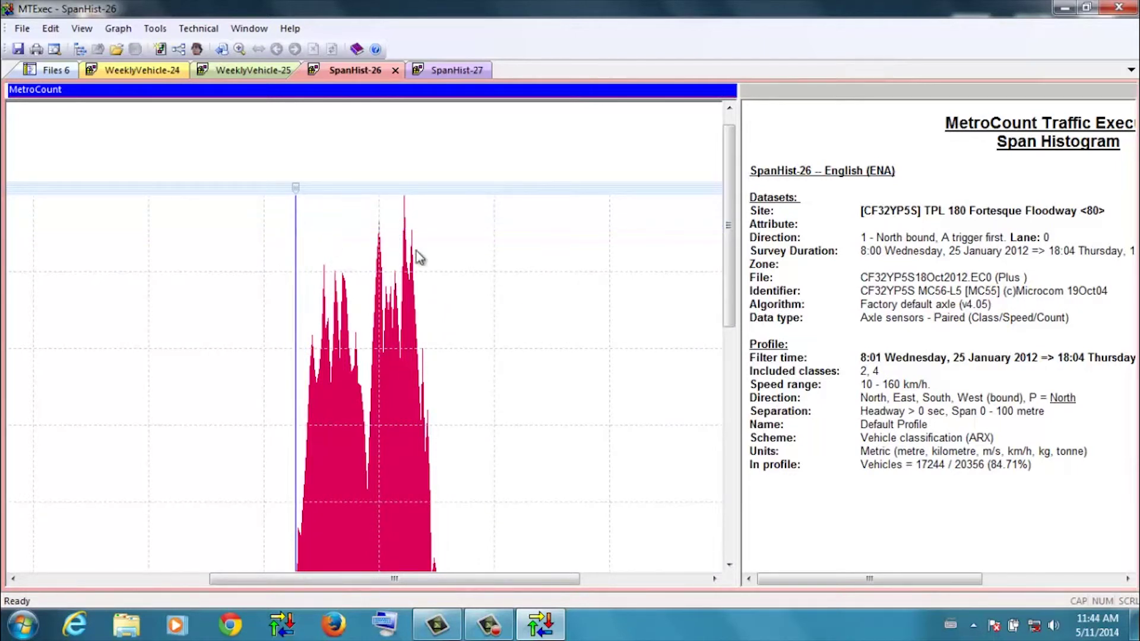
left_click_drag(730, 300, 730, 419)
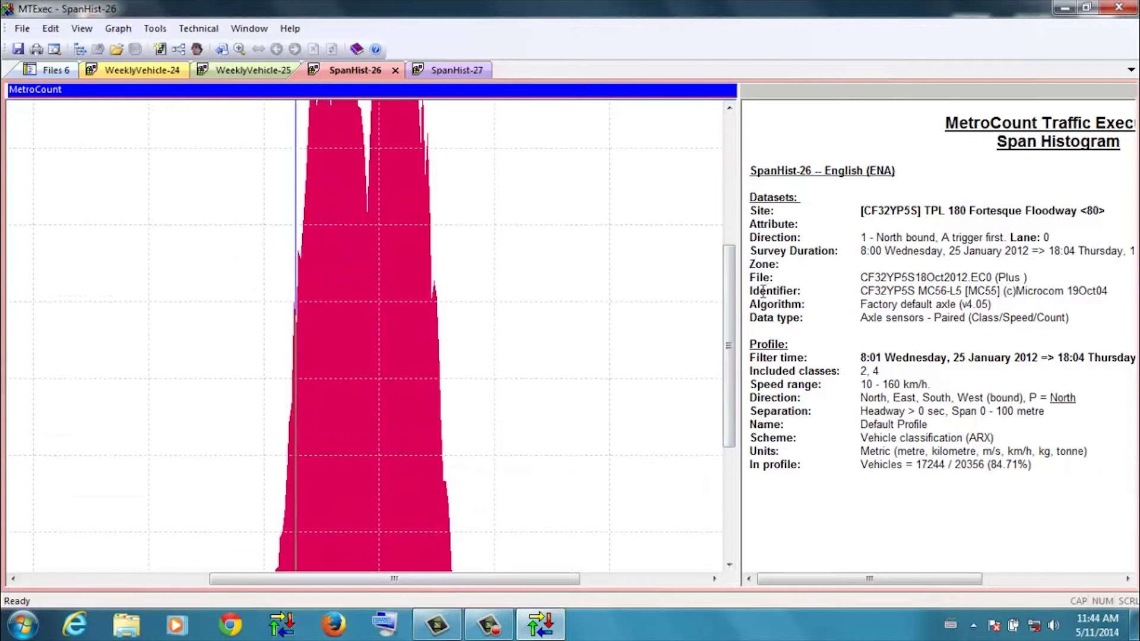
left_click_drag(730, 337, 742, 248)
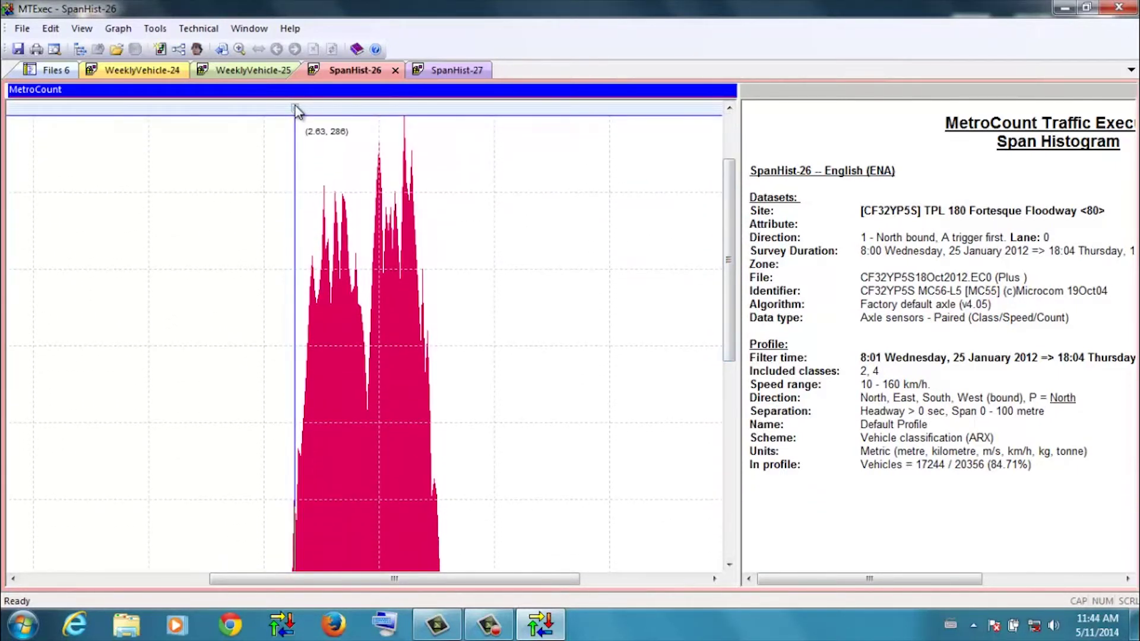
left_click_drag(294, 107, 294, 107)
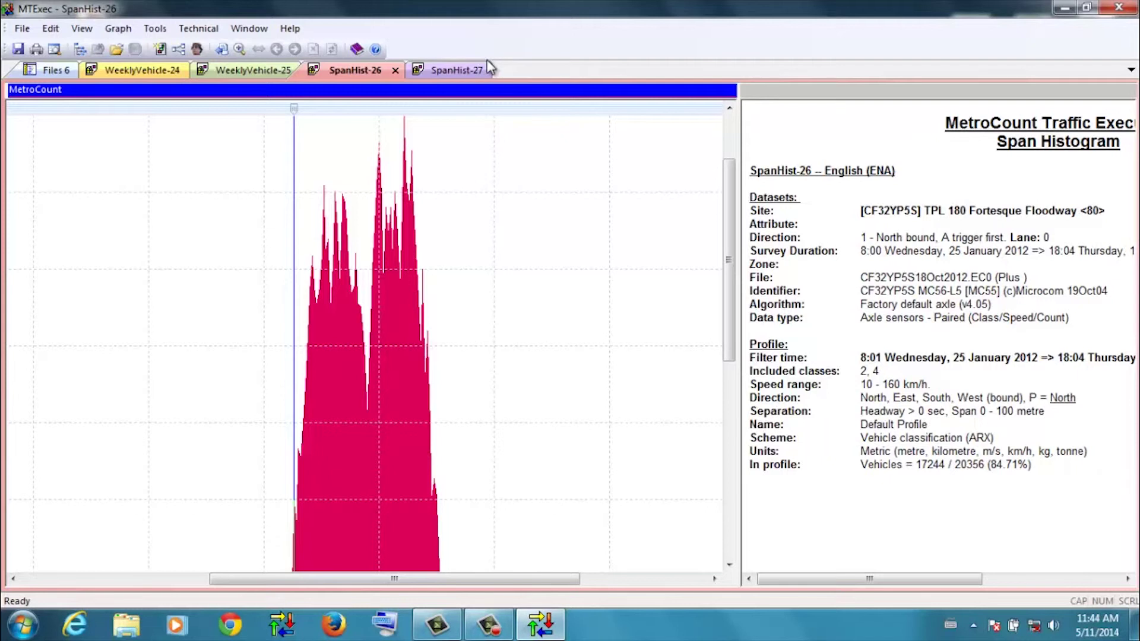
left_click(452, 70)
Step: Place the SpanHist-27 marker at about 2.47 m, comparing with SpanHist-26 and ending there
left_click(359, 72)
left_click(453, 69)
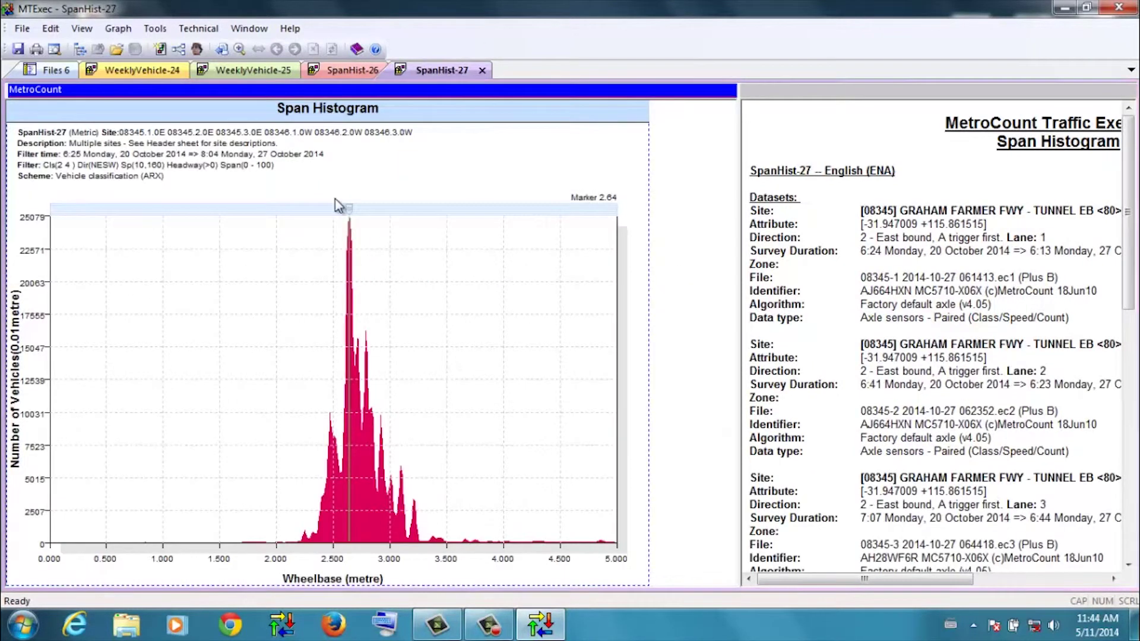
left_click(325, 214)
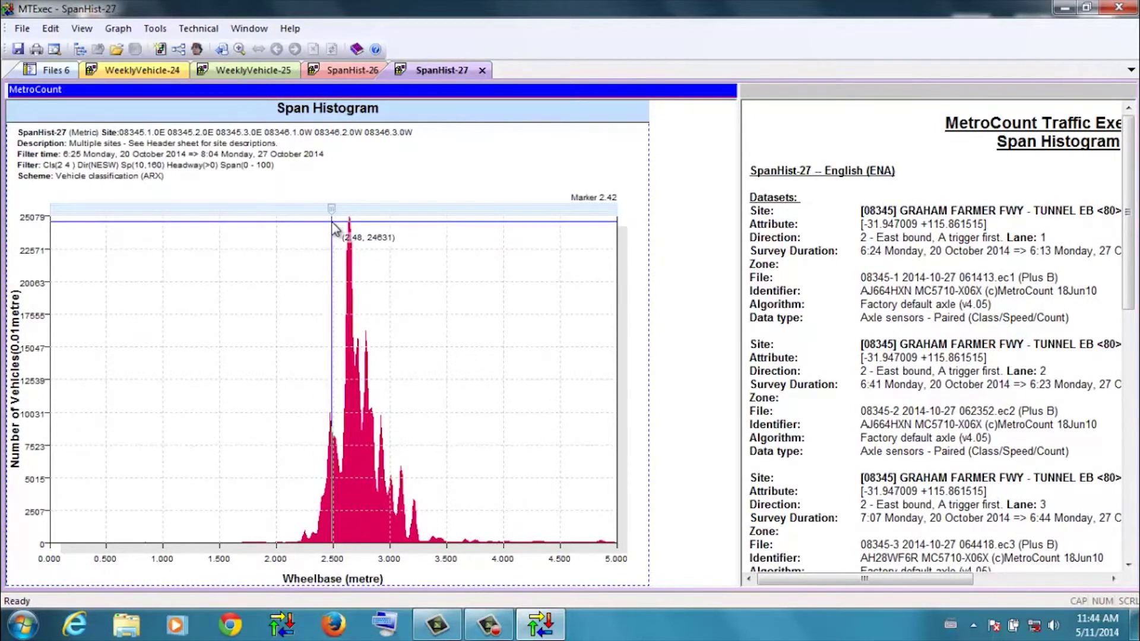
left_click(353, 71)
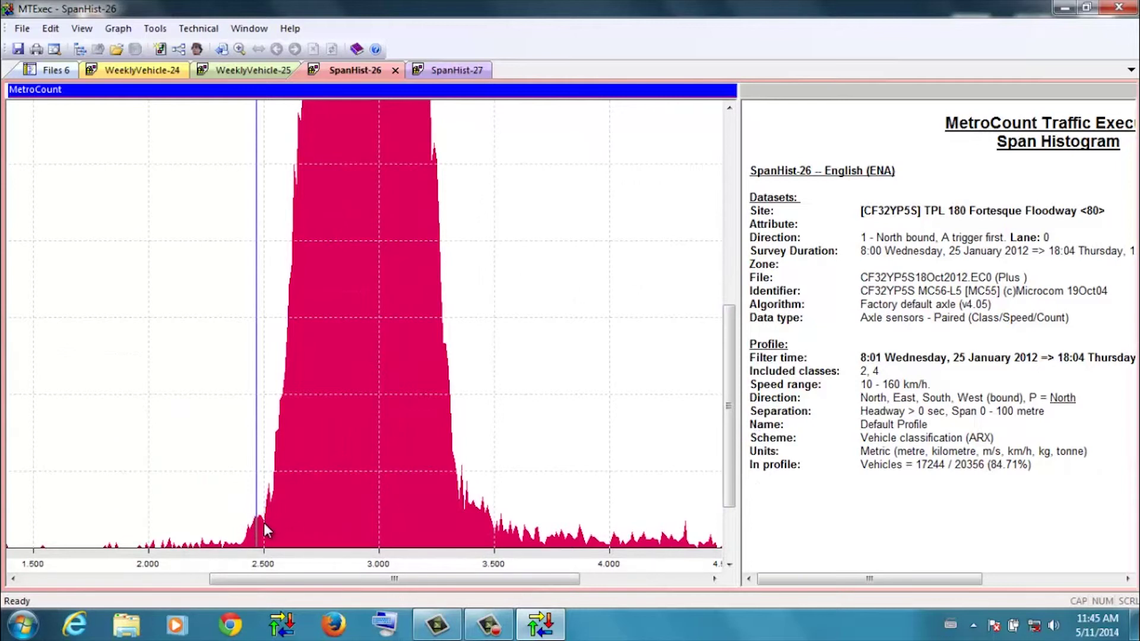
left_click(449, 73)
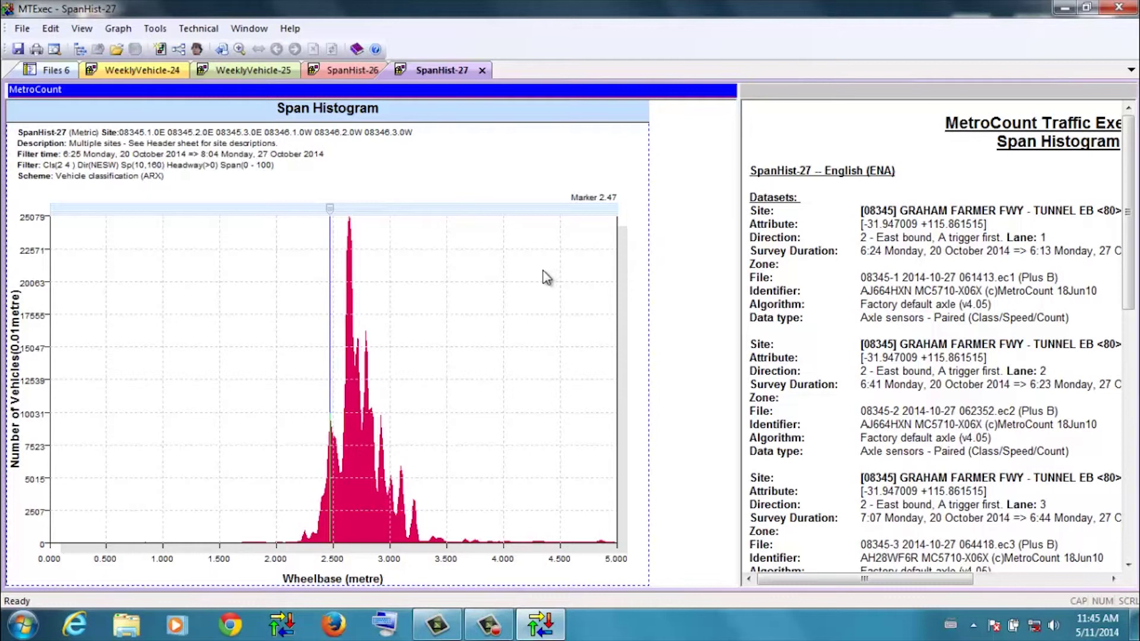
left_click(353, 72)
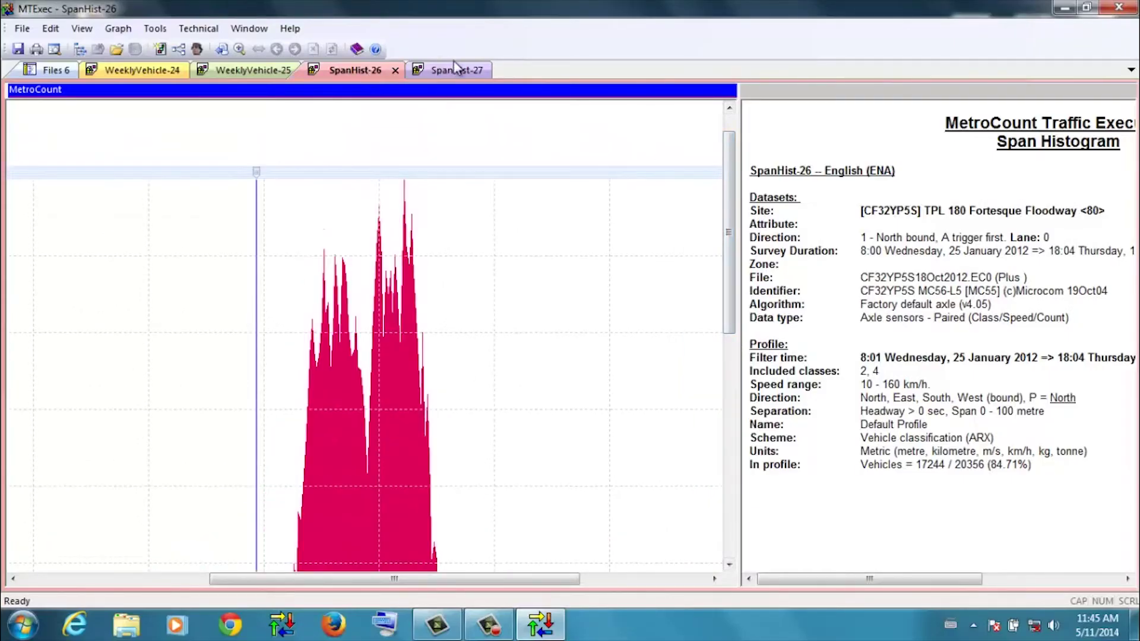
Step: Put the SpanHist-27 marker at 2.83 m and drag SpanHist-26's marker onto its first peak
left_click(459, 70)
left_click(367, 212)
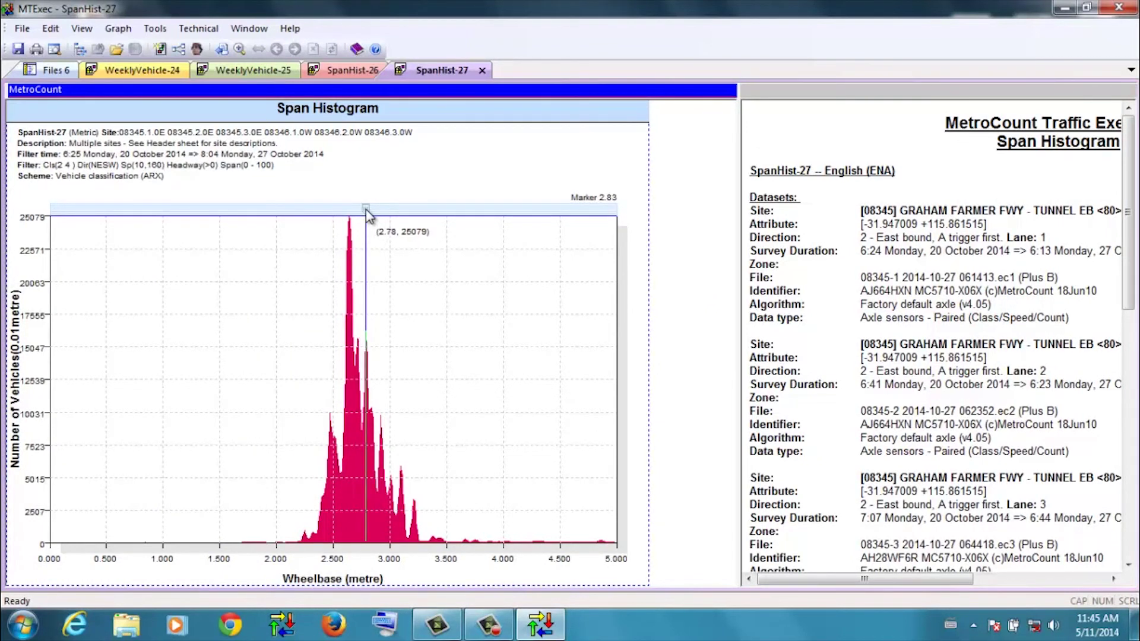
left_click(351, 69)
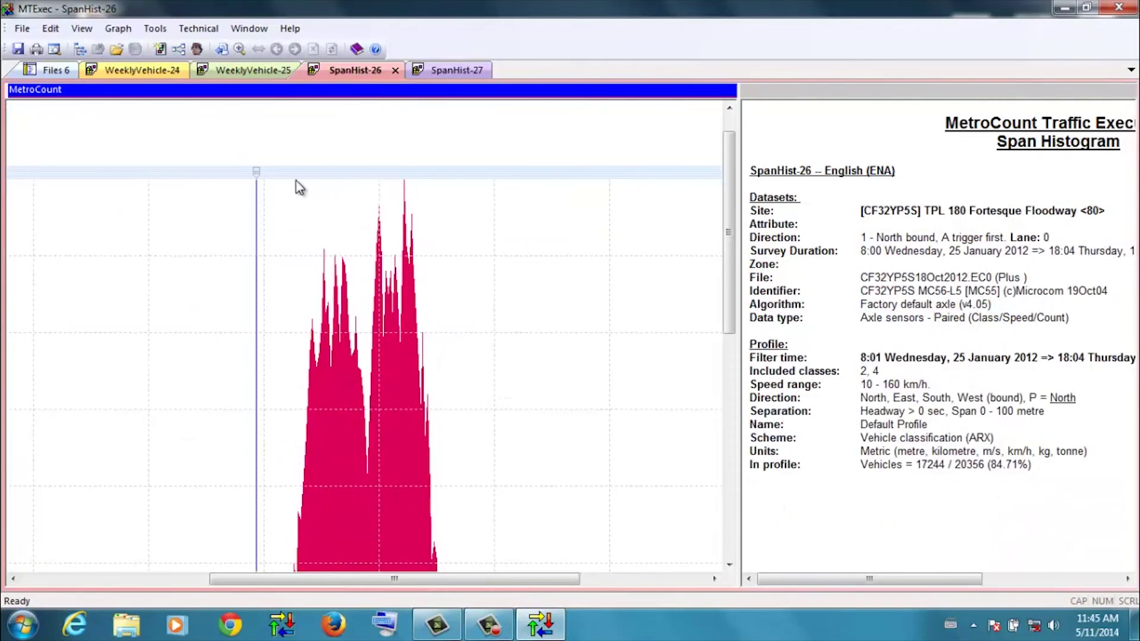
mouse_move(256, 173)
left_mouse_down()
mouse_move(487, 224)
mouse_move(329, 231)
left_mouse_up()
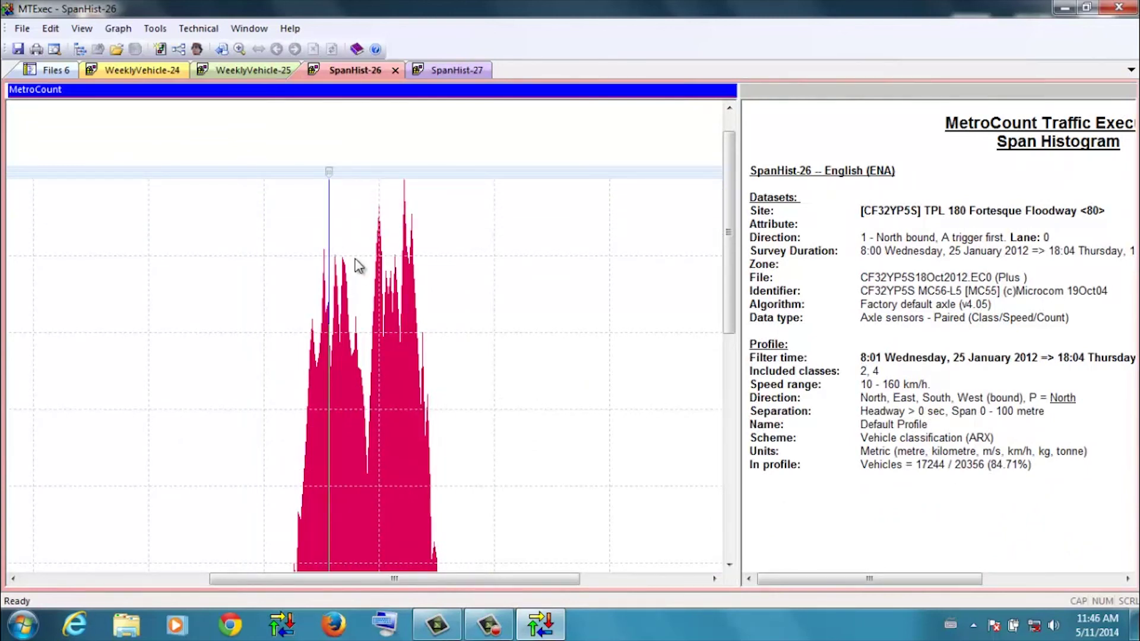